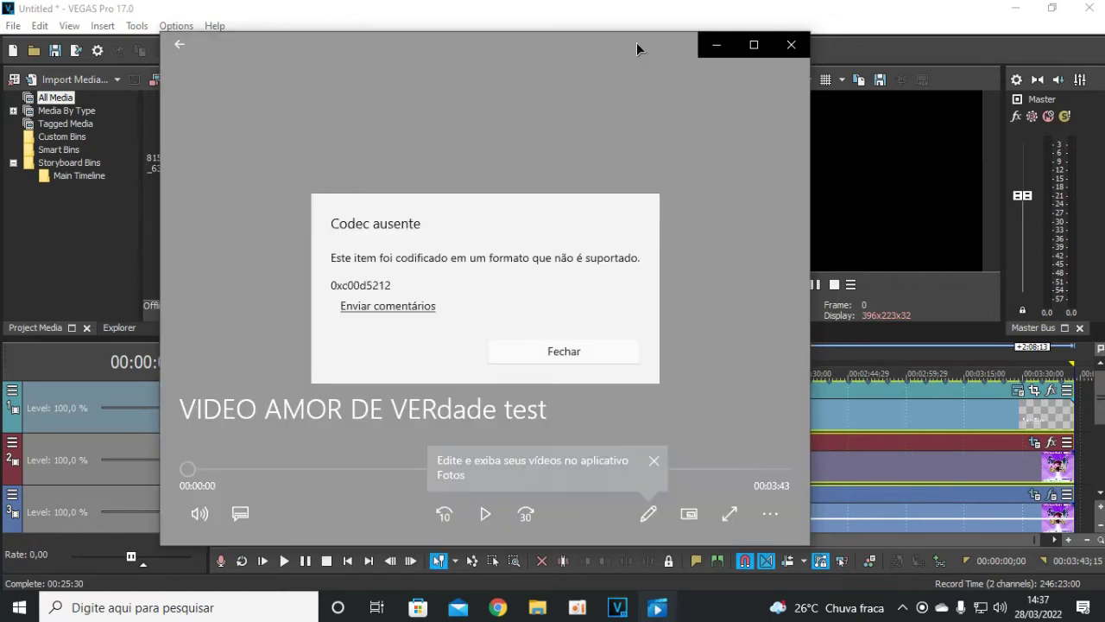
Dismiss the missing-codec error along with its video player and show the desktop
left_click(555, 353)
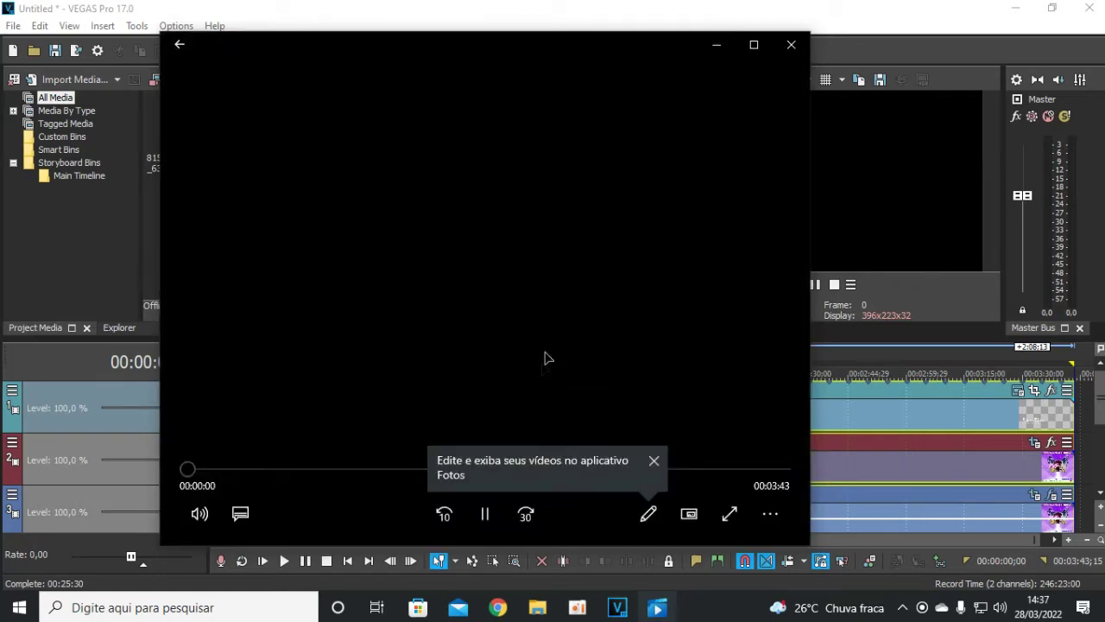
left_click(791, 45)
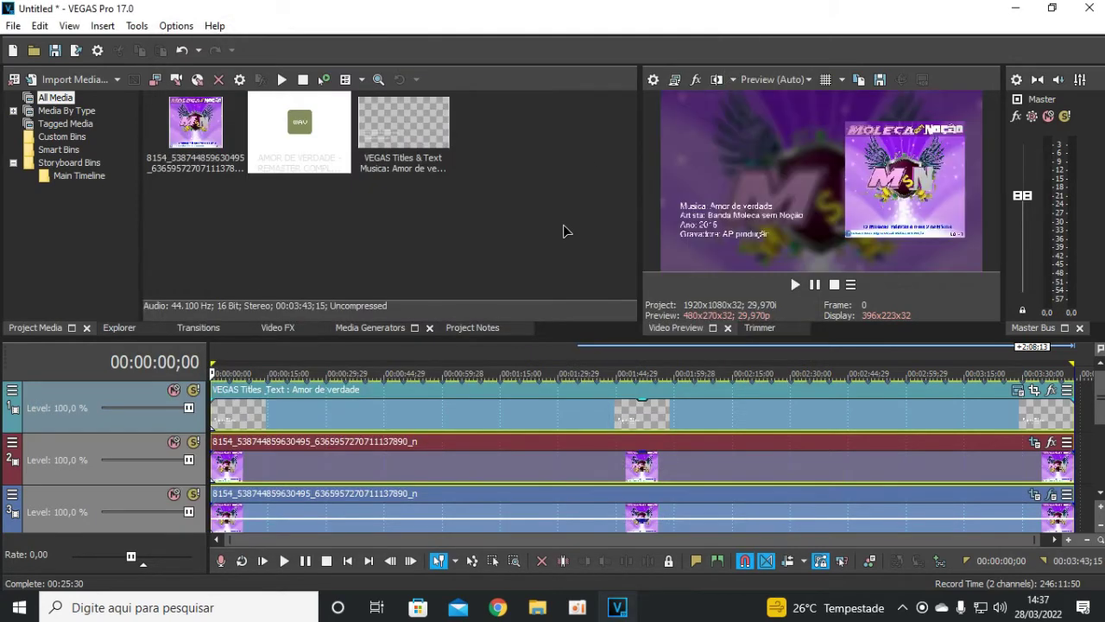
left_click(1015, 9)
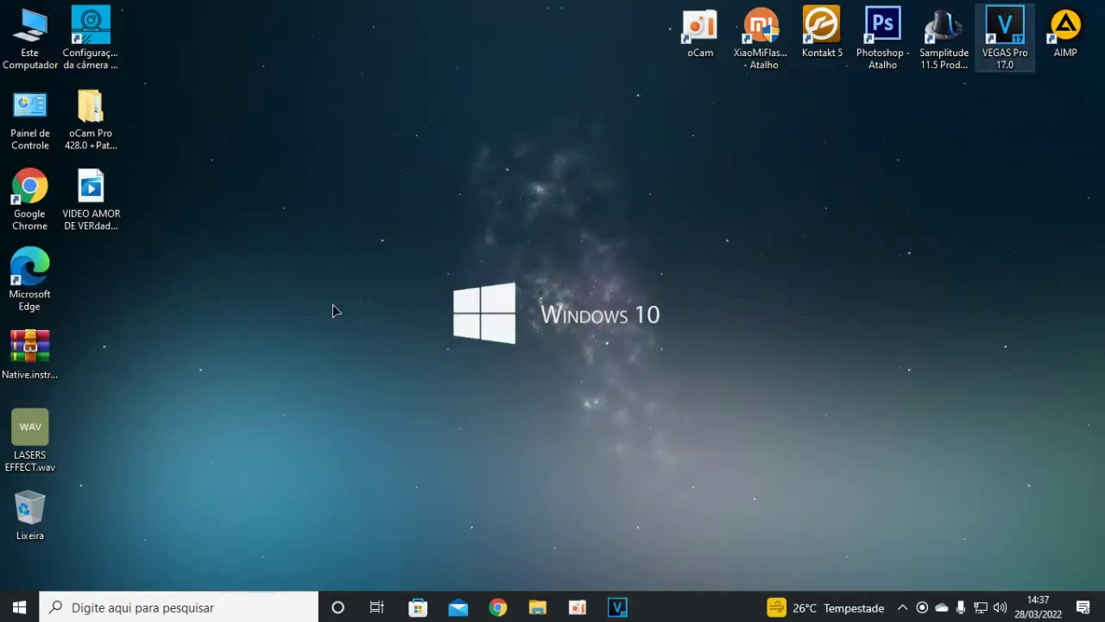
Test VIDEO AMOR DE VERdade test.mp4 in Windows Media Player with the recommended initial settings, then close the player
left_click(101, 184)
right_click(102, 184)
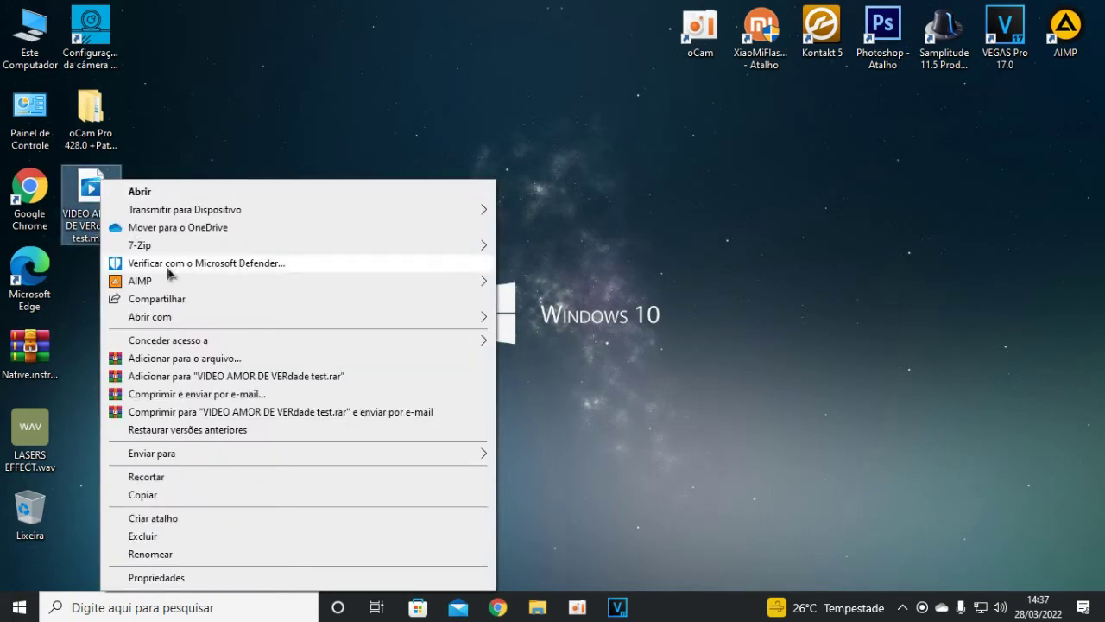
left_click(207, 319)
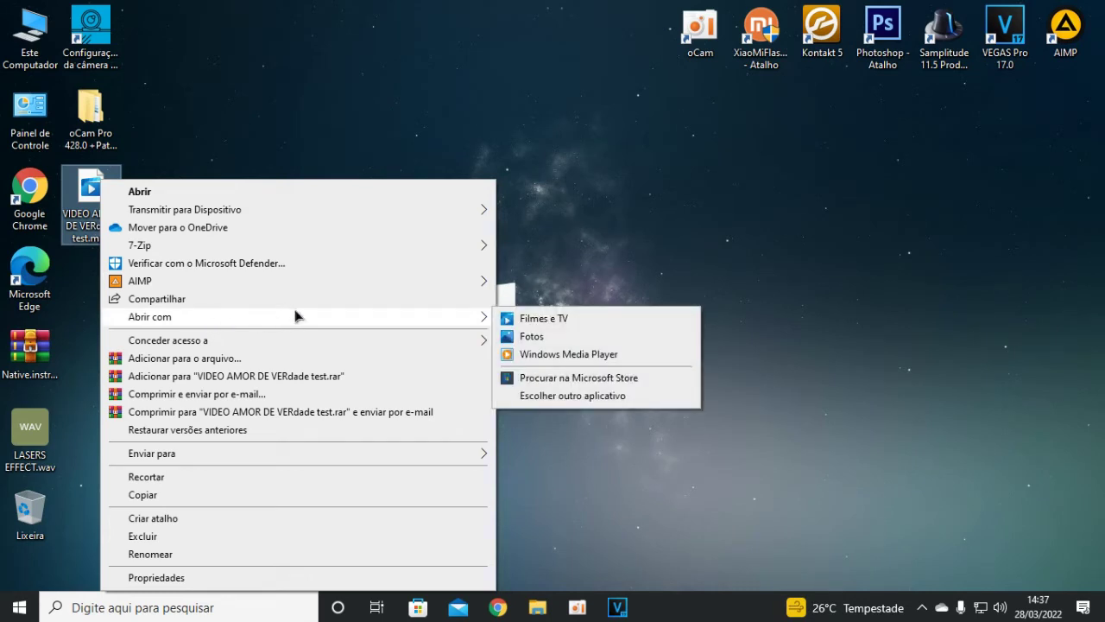
left_click(618, 351)
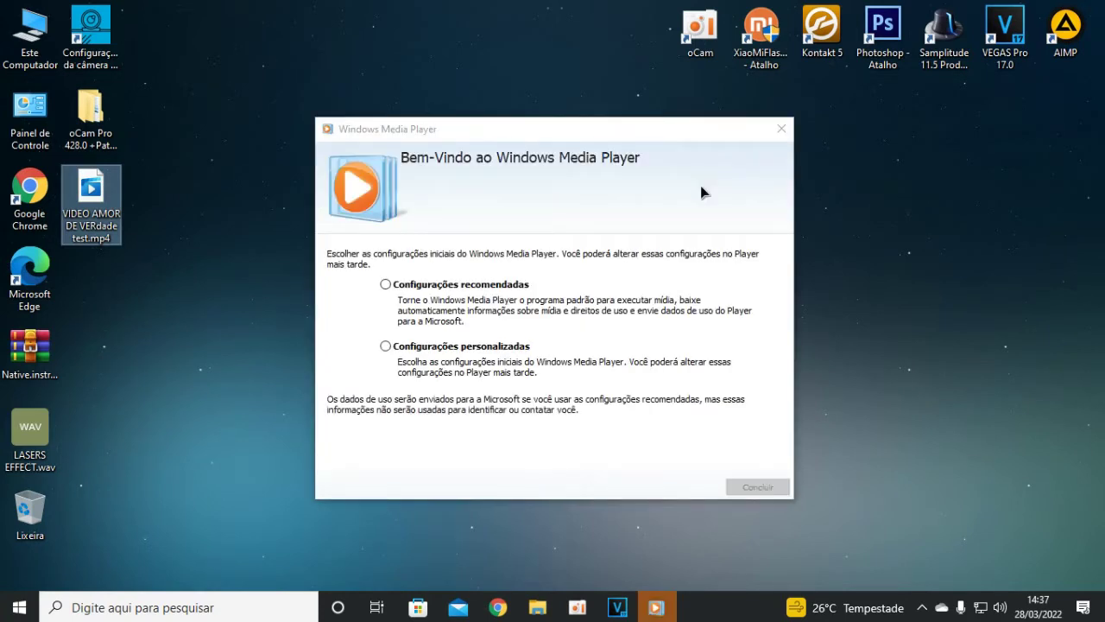
left_click(386, 284)
left_click(757, 486)
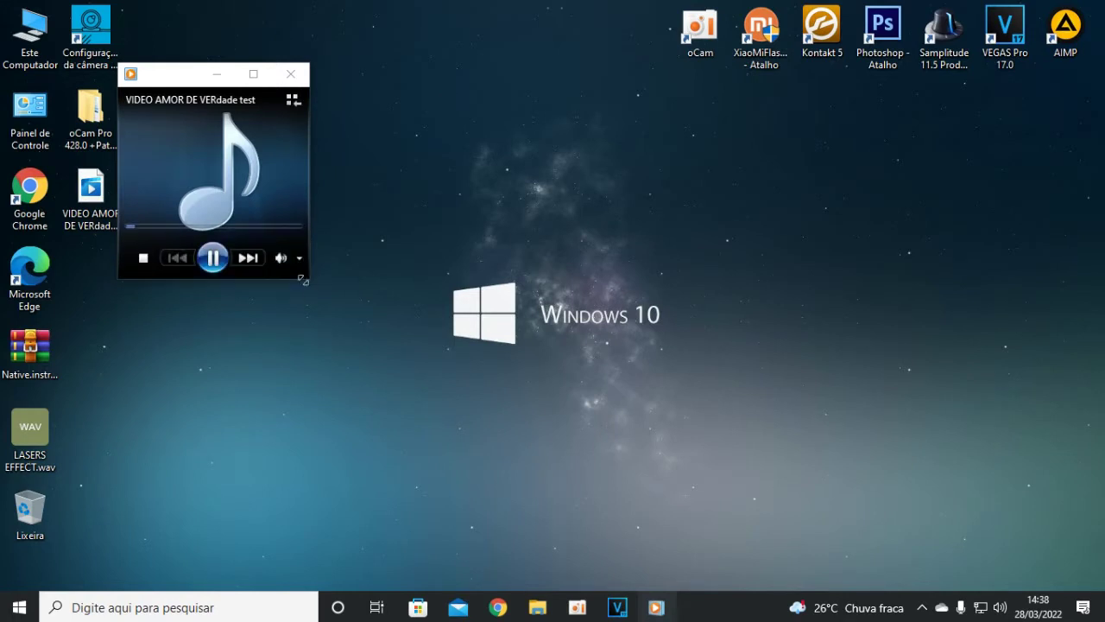
left_click_drag(307, 281, 551, 412)
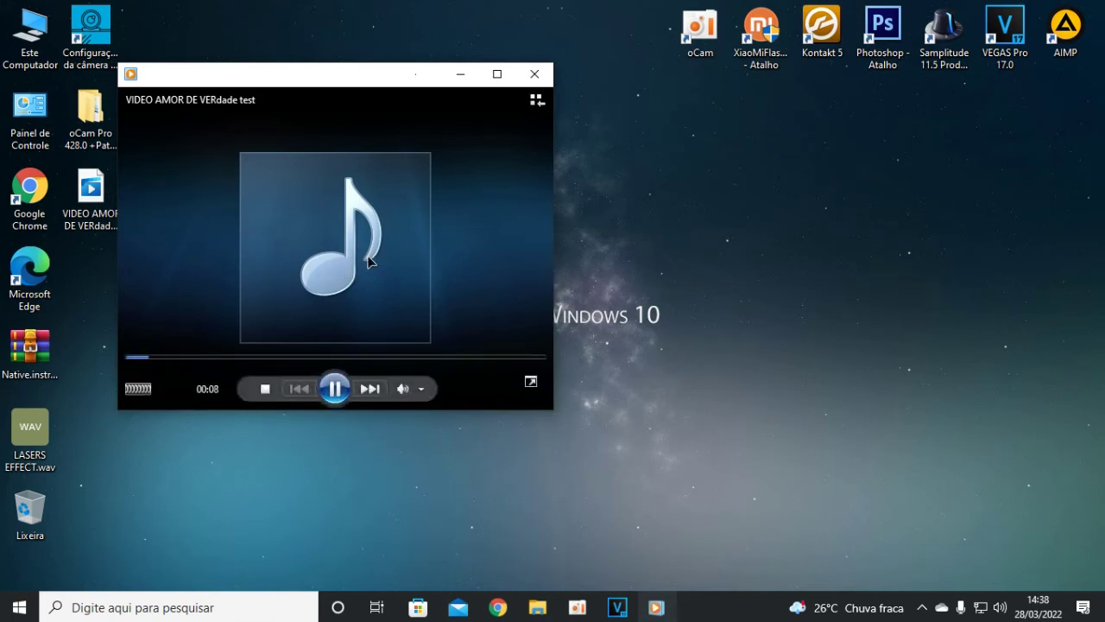
left_click(535, 73)
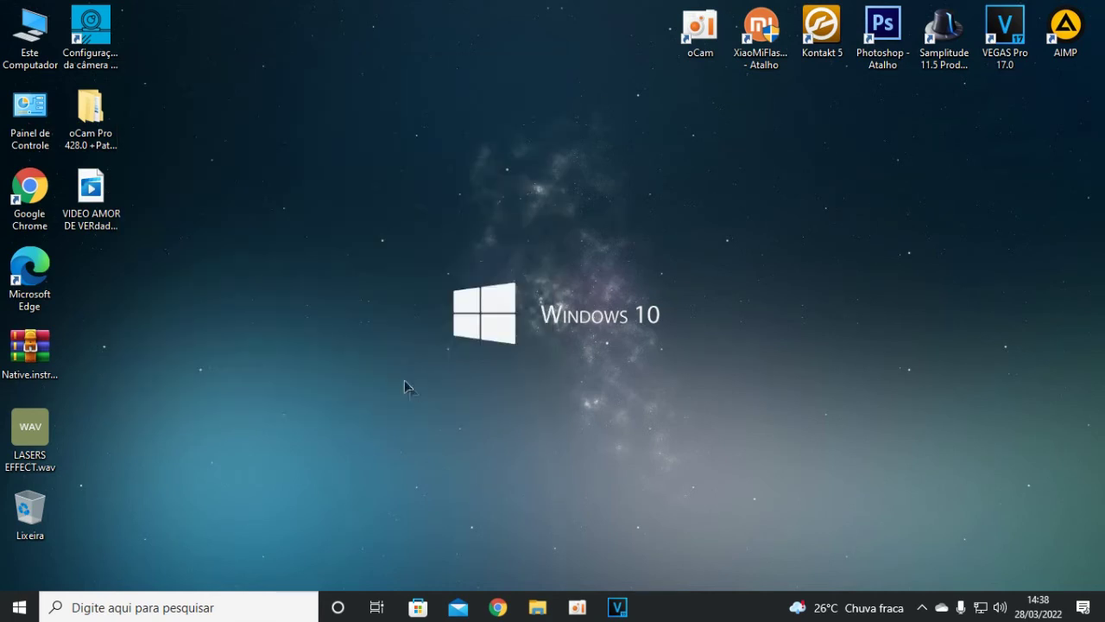
Examine the file type and size in the properties of VIDEO AMOR DE VERdade test.mp4 on the desktop
right_click(94, 208)
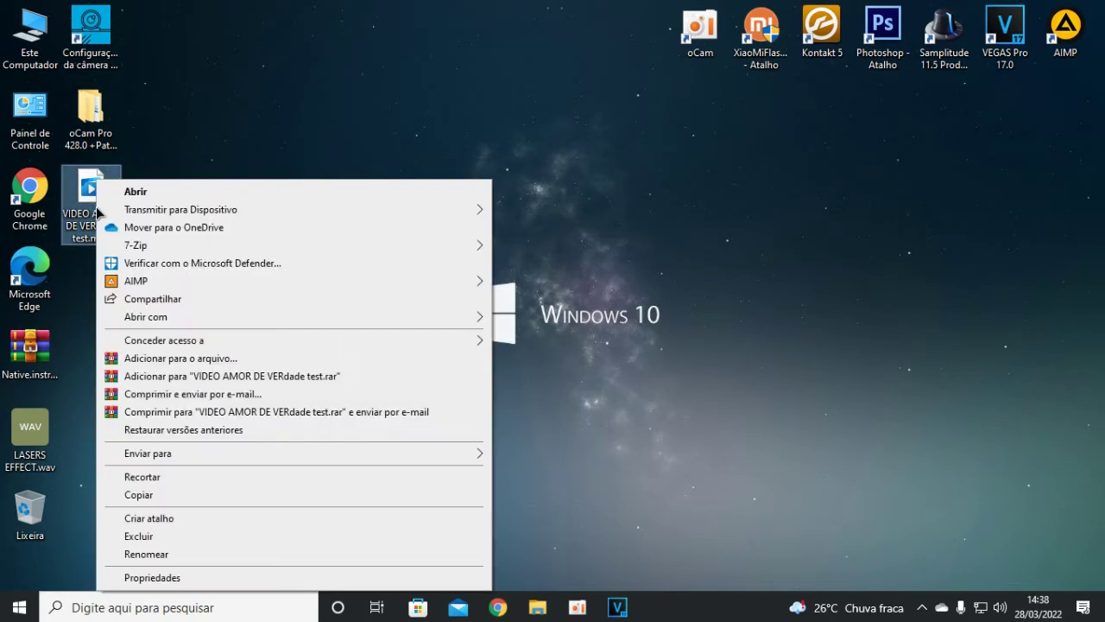
left_click(153, 578)
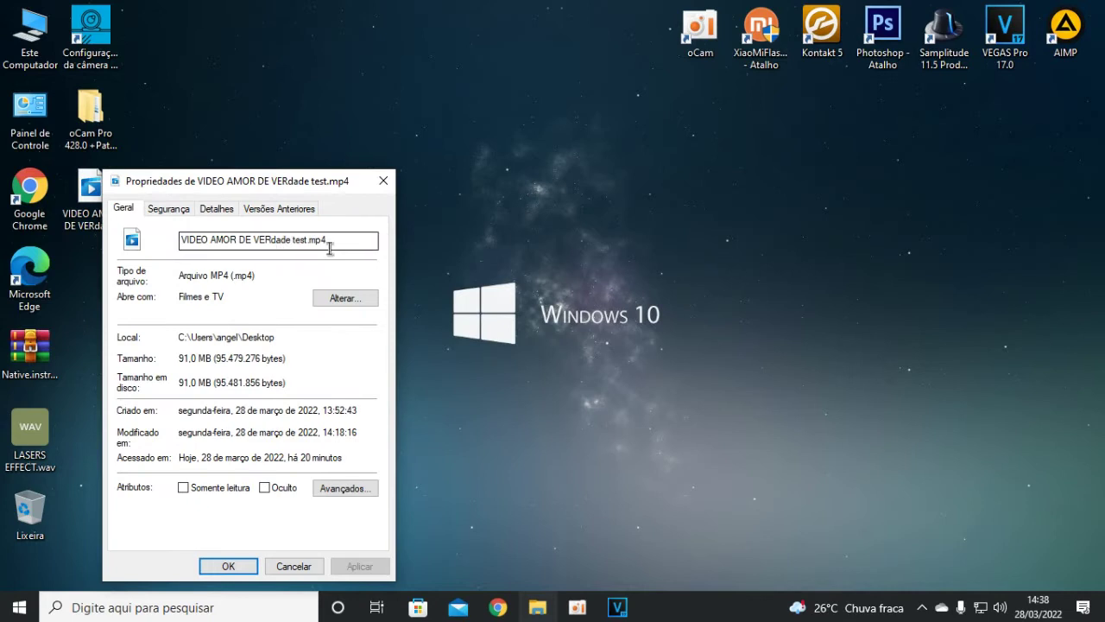
left_click(384, 181)
Switch to VEGAS Pro and start a new project, saving the current one in Documentos as "Amor de verdade tes"
left_click(618, 607)
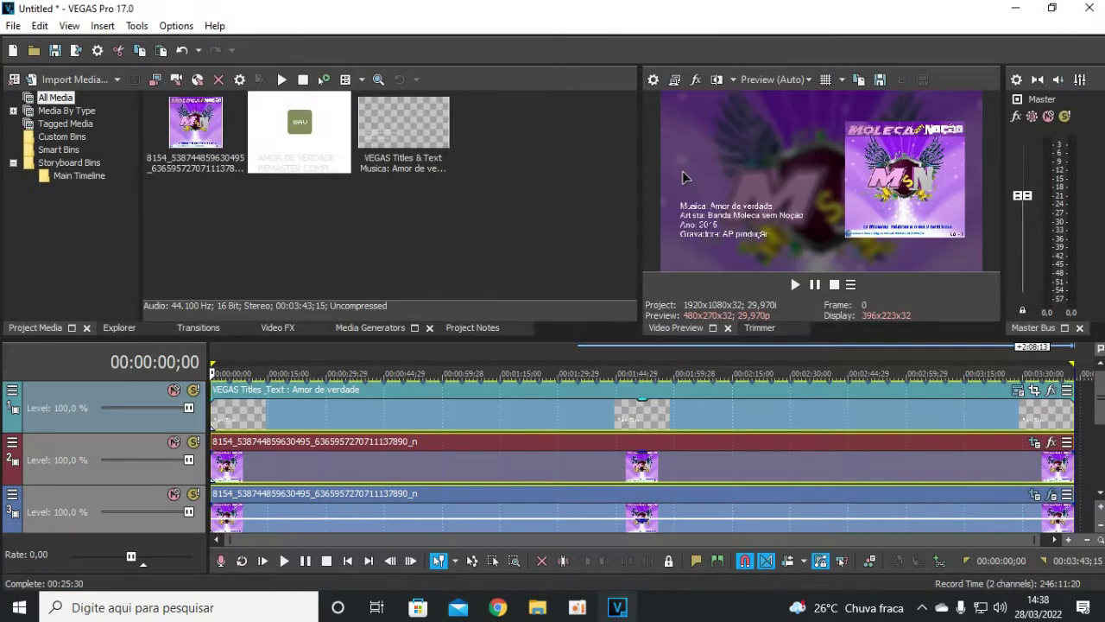
left_click(14, 52)
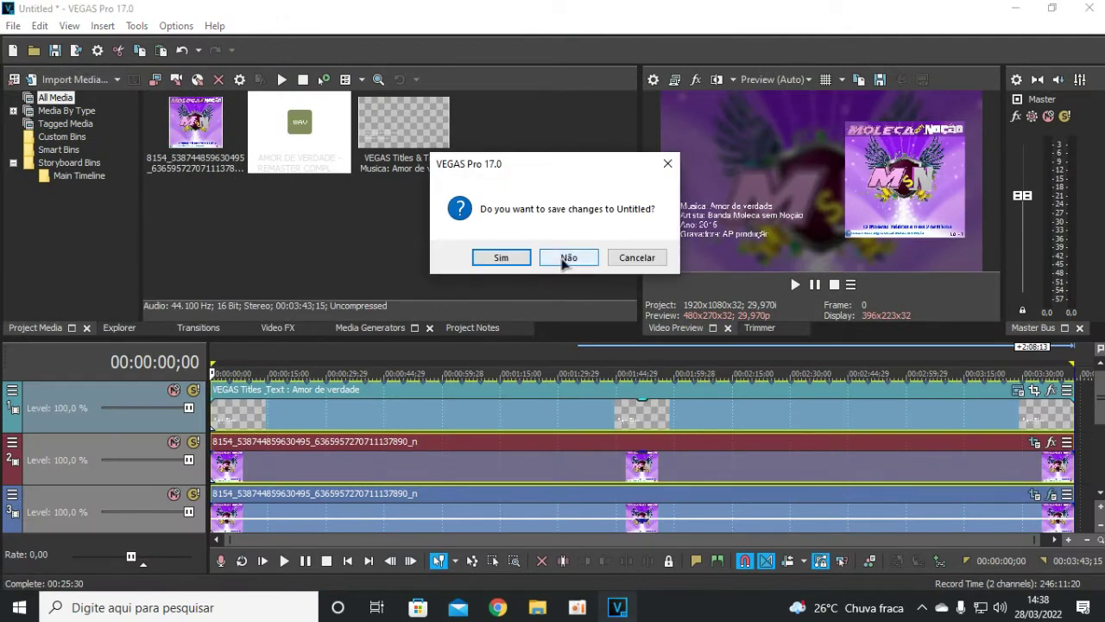
left_click(501, 259)
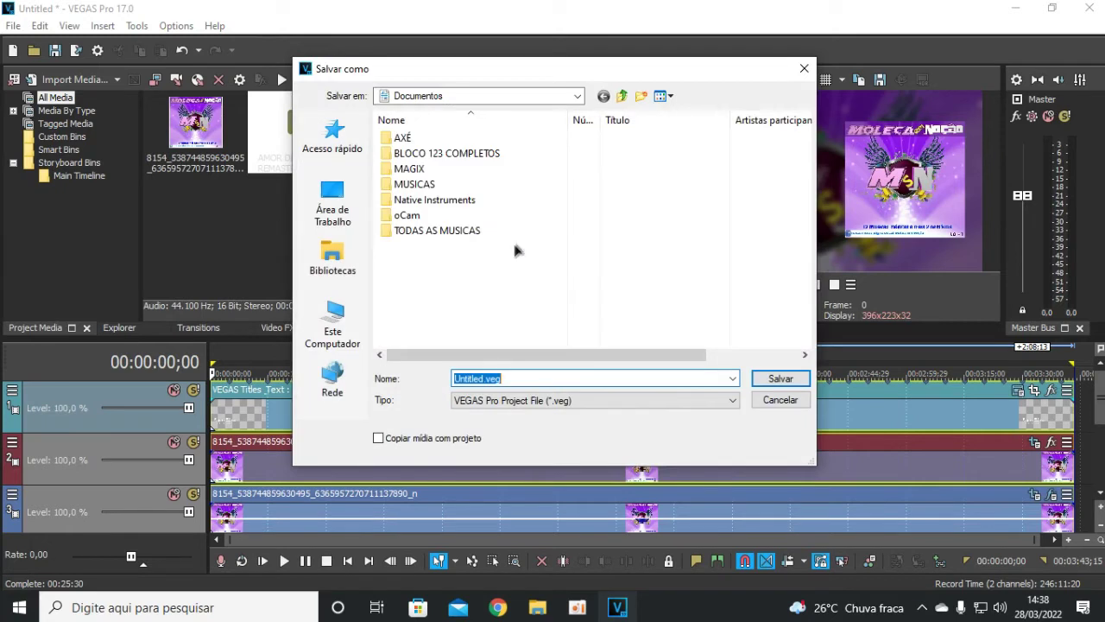
left_click(486, 378)
left_click_drag(474, 378, 440, 380)
type("Amor de verdade tes")
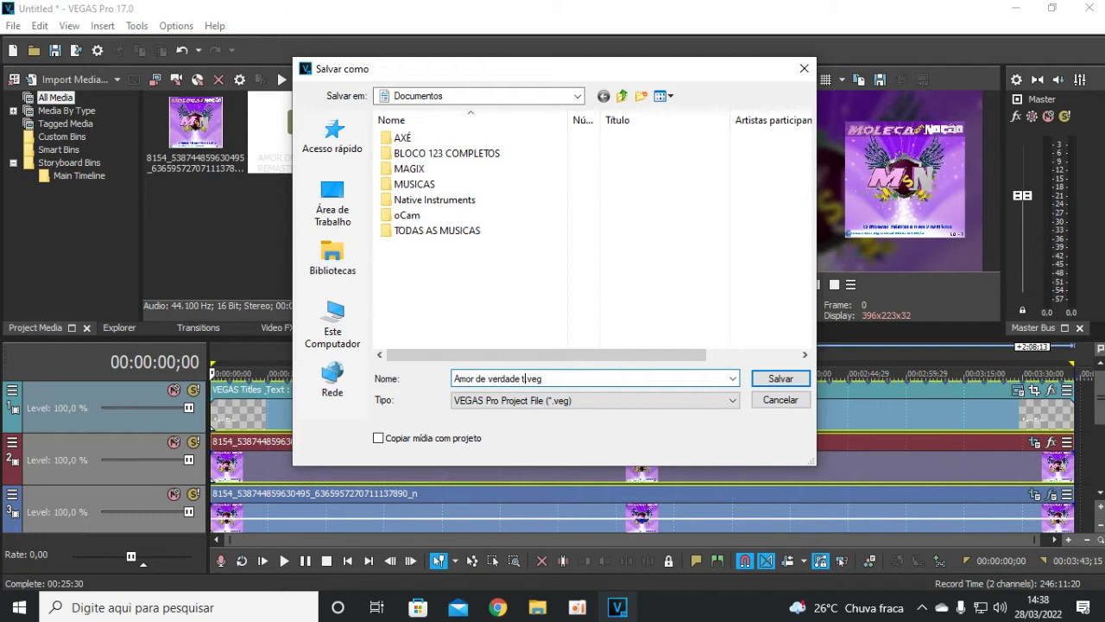
left_click(781, 380)
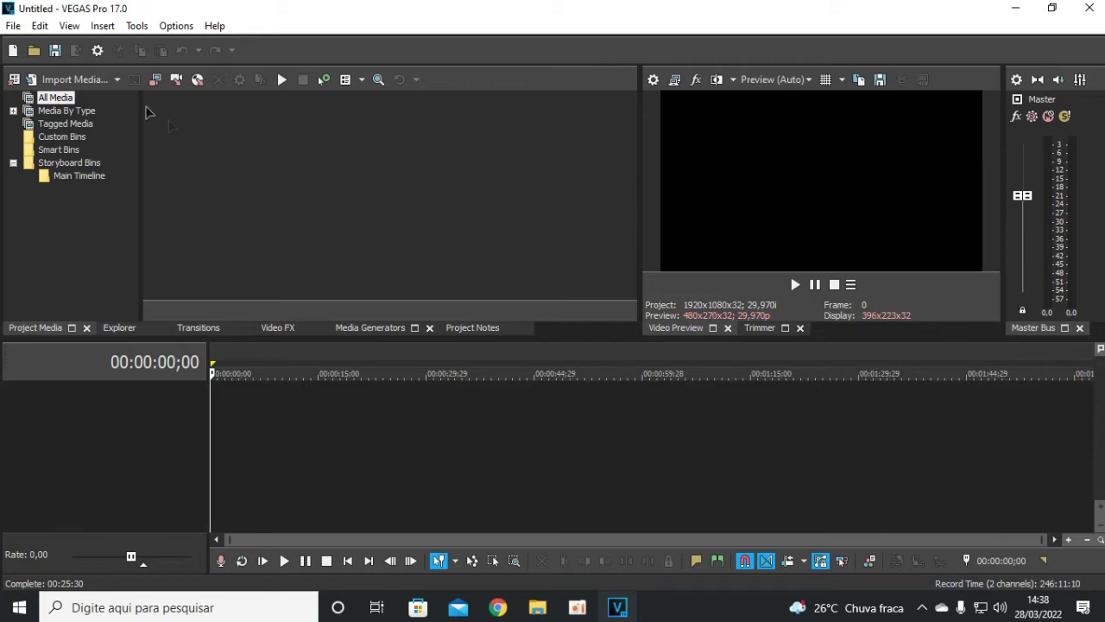
Import VIDEO AMOR DE VERdade test.mp4 from the desktop into the project media
left_click(65, 79)
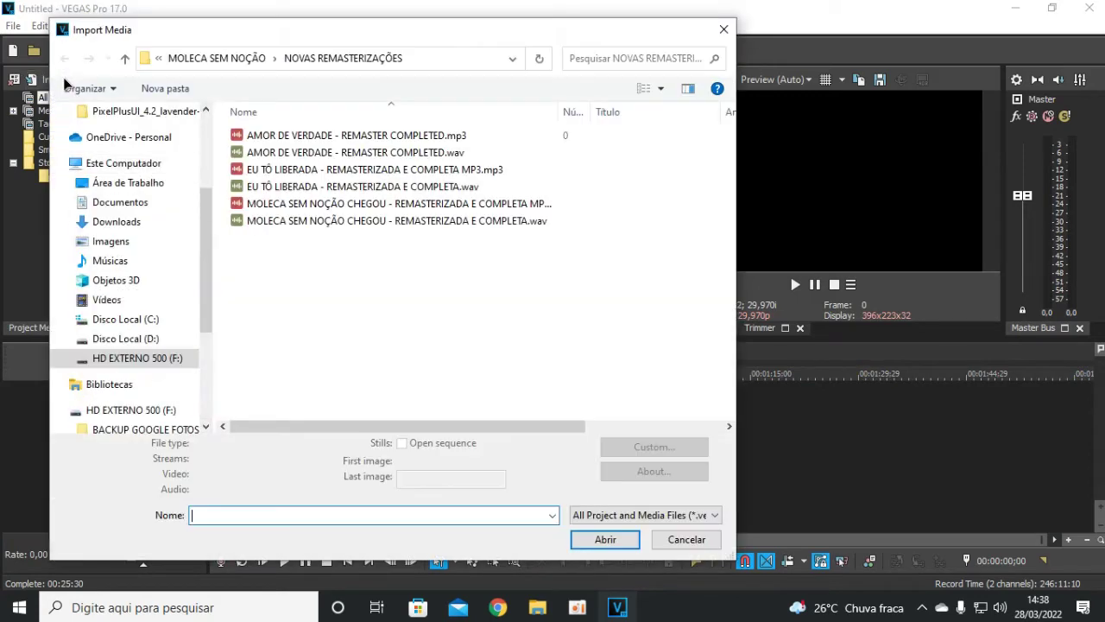
left_click(156, 183)
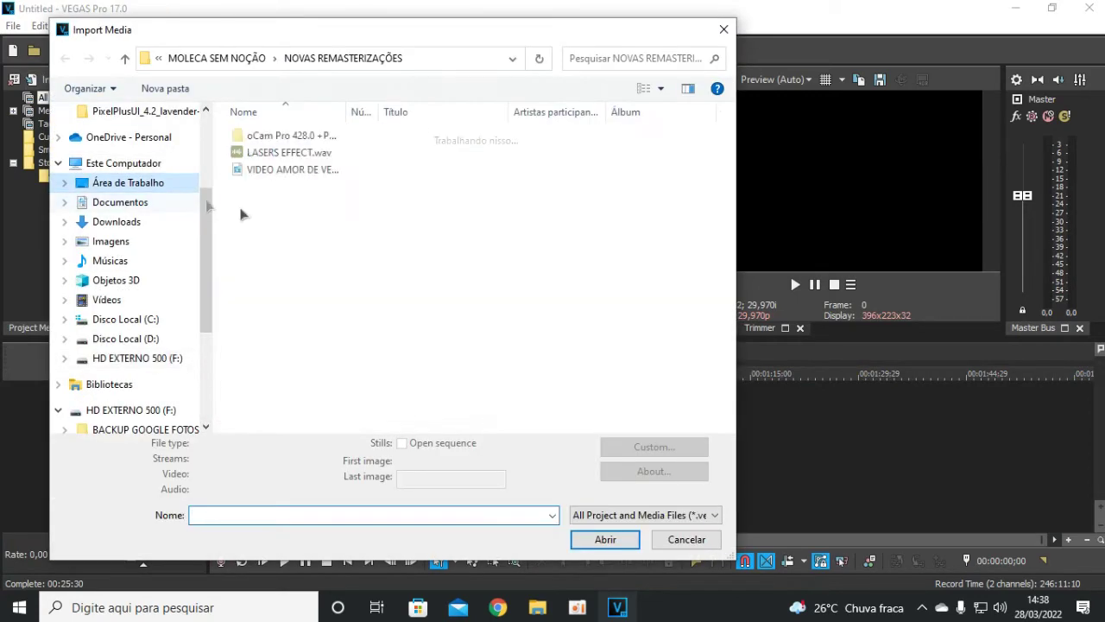
left_click(316, 171)
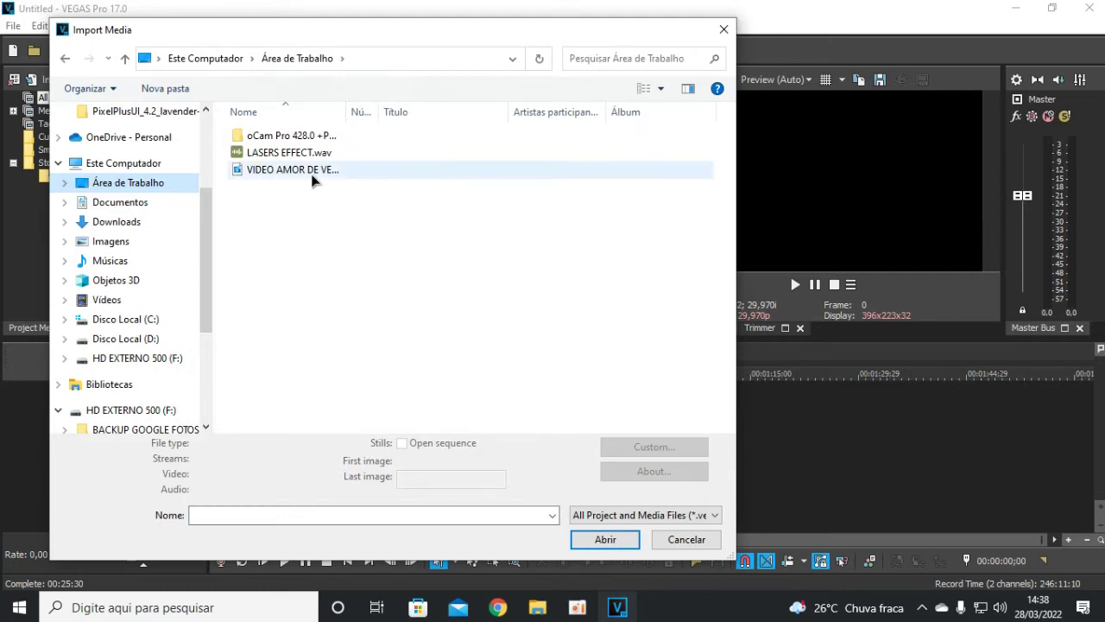
left_click(606, 543)
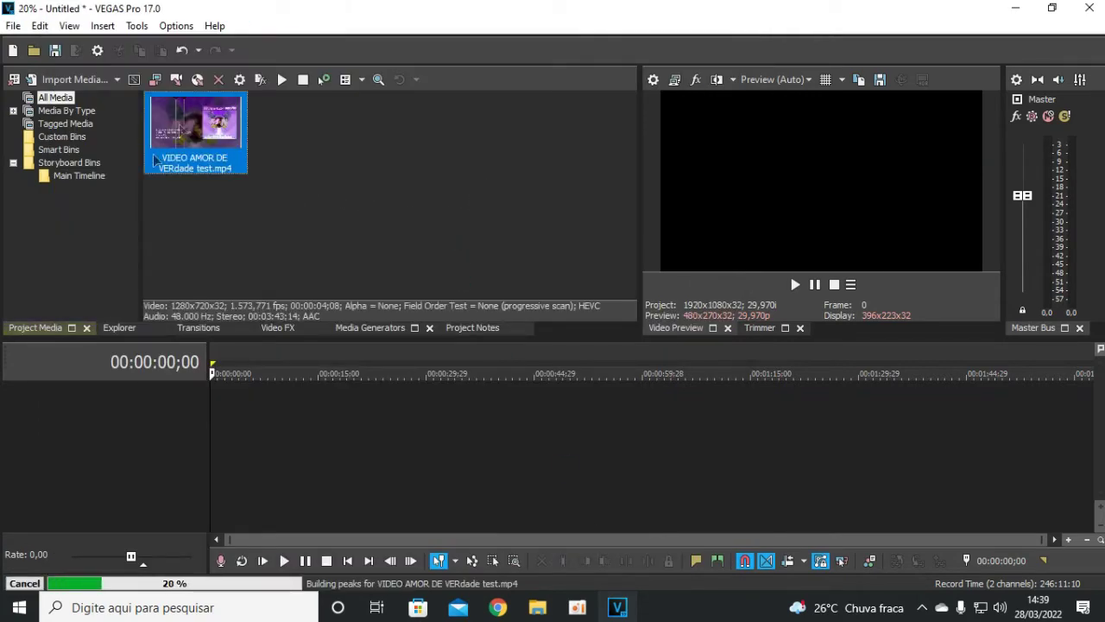
left_click(384, 179)
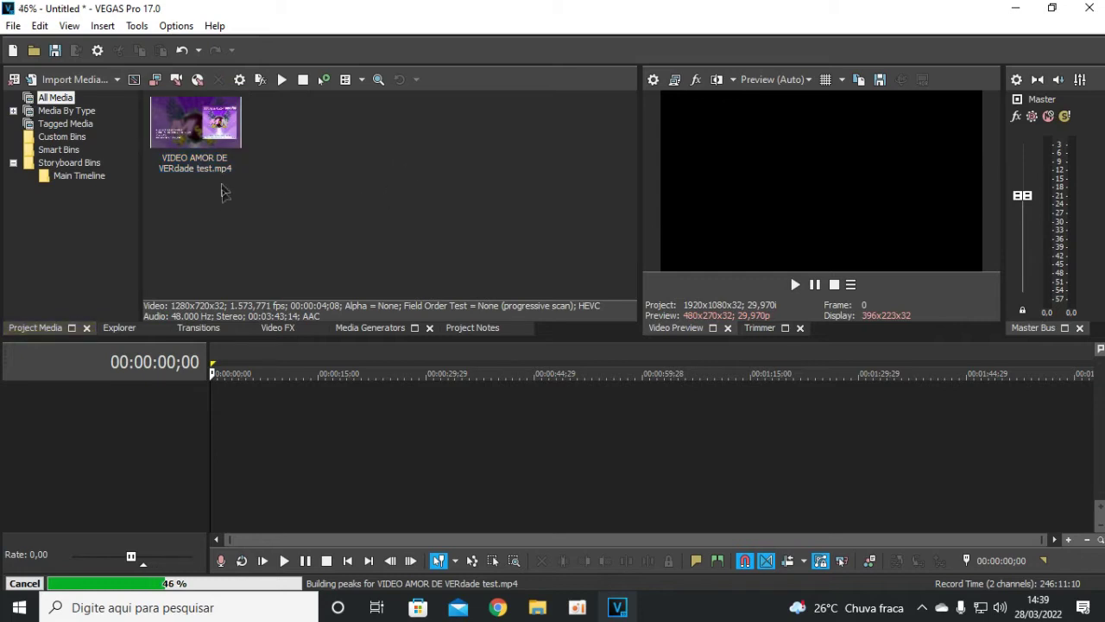
Place the imported video at the start of the timeline and match the project settings to the media
left_click(225, 170)
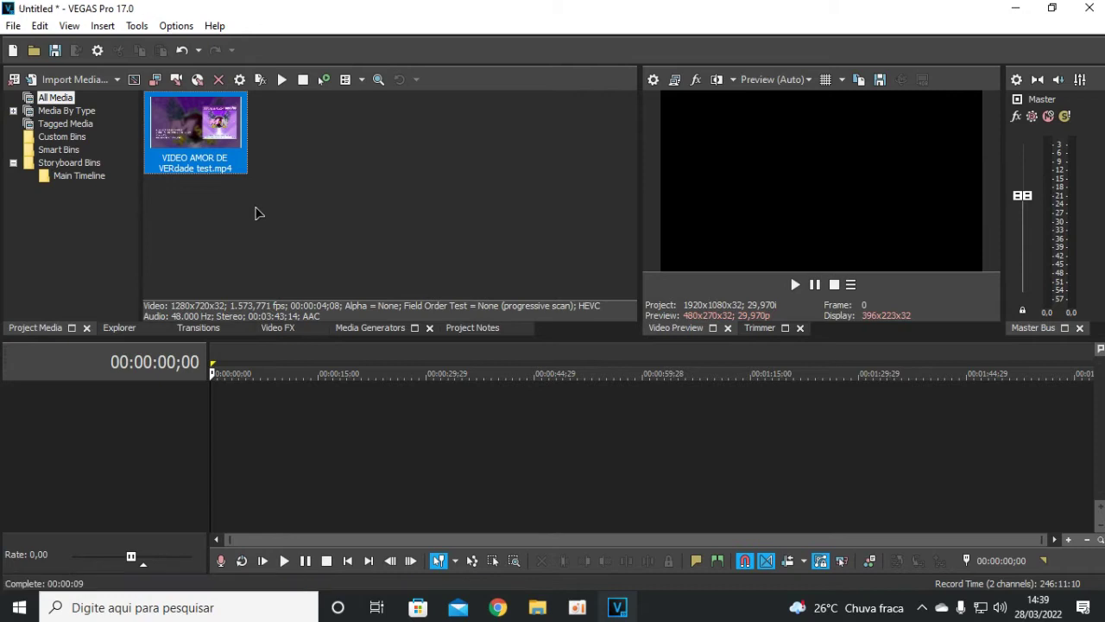
left_click_drag(226, 173, 228, 428)
left_click(656, 256)
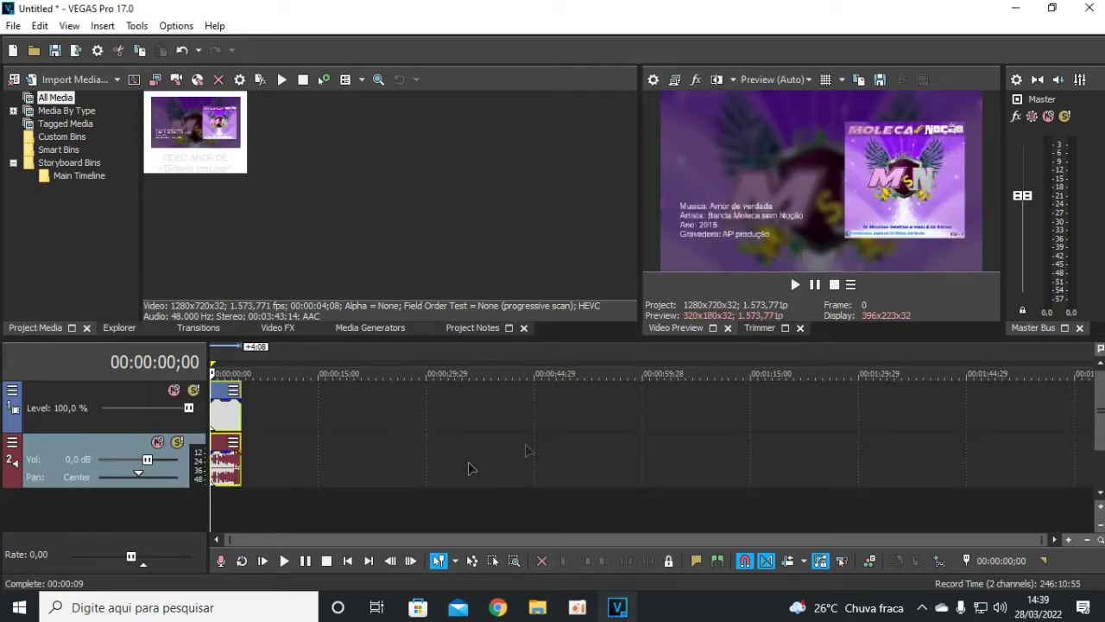
Briefly play the beginning of the video clip on the timeline to check its picture and sound
left_click(1069, 540)
left_click(1068, 540)
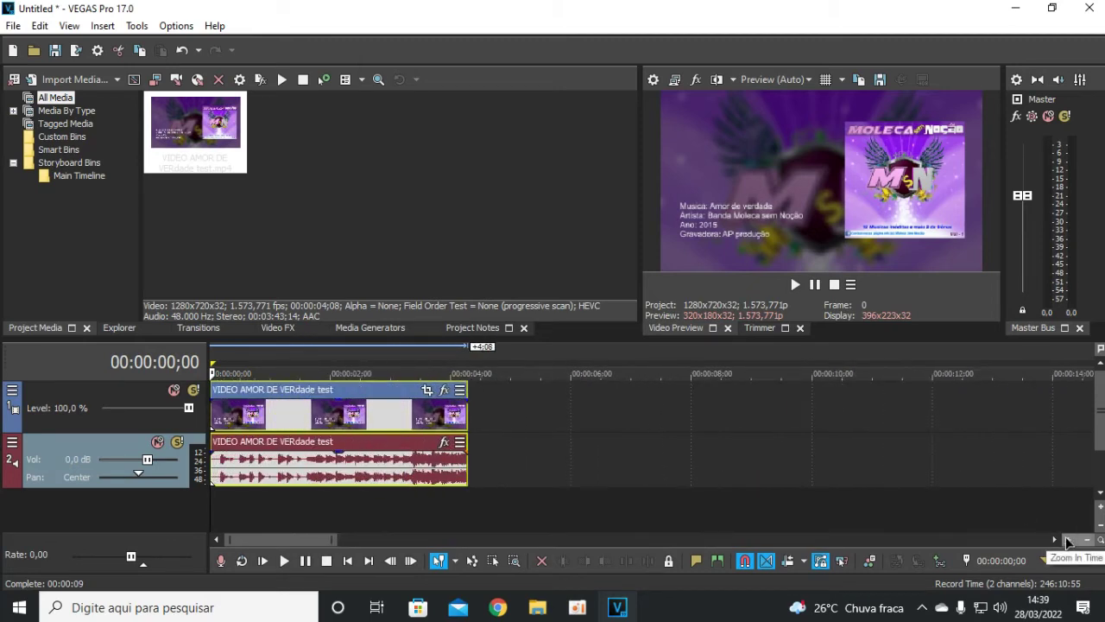
key("space")
key("space")
Extend the end of the video and audio events in stages to about 00:03:43 on the timeline
left_click_drag(467, 423, 689, 423)
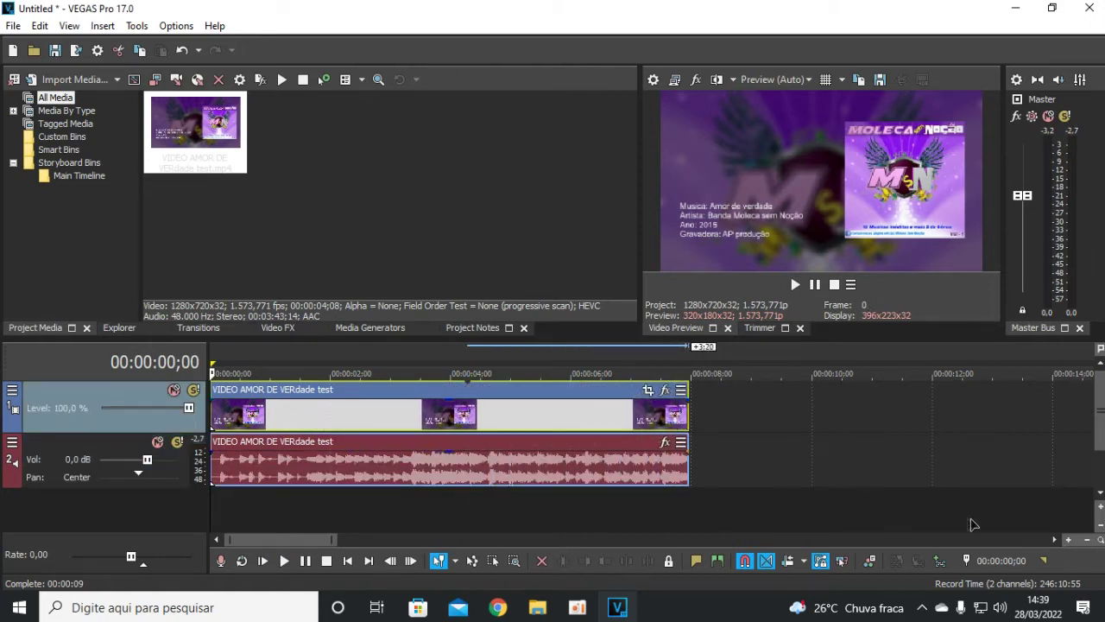
left_click(1089, 540)
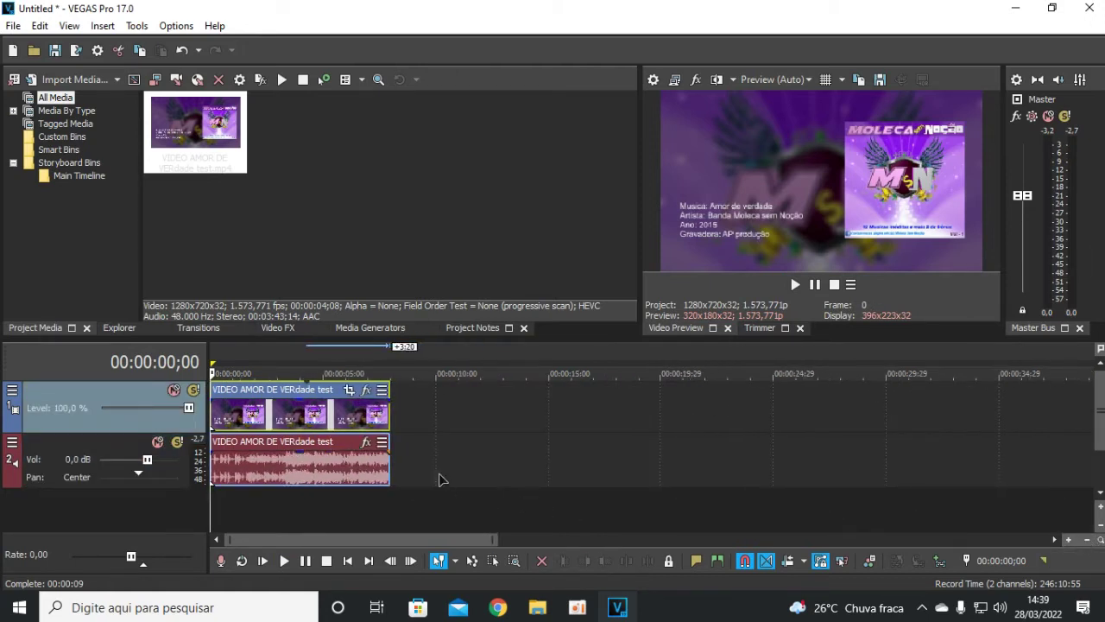
left_click_drag(390, 414, 1022, 419)
left_click(1087, 539)
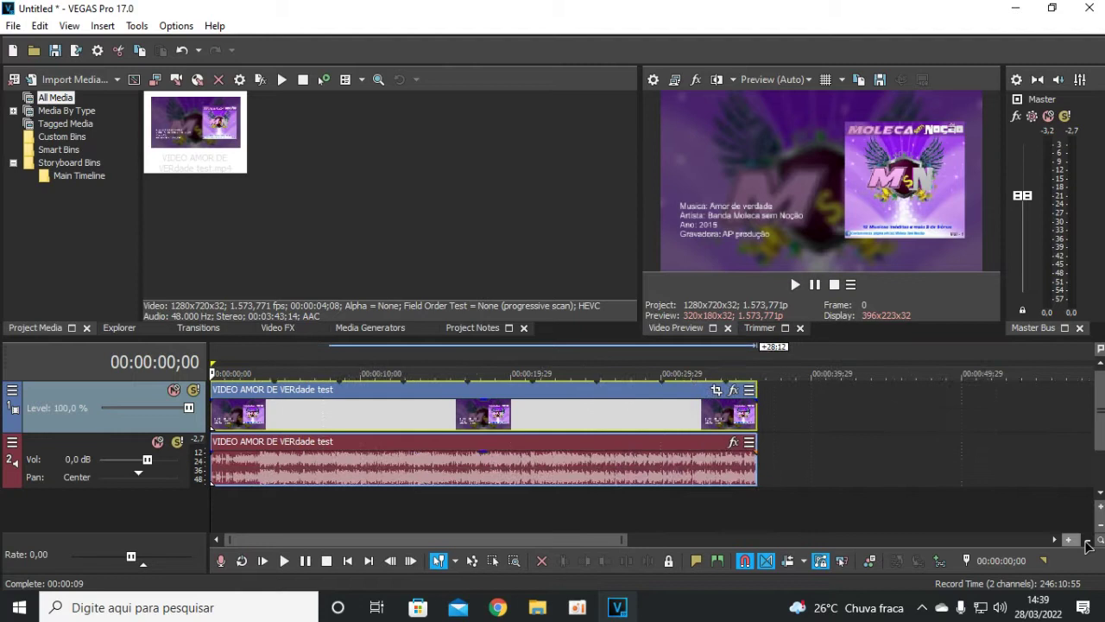
left_click(1087, 538)
left_click_drag(610, 415, 1010, 427)
left_click(1087, 539)
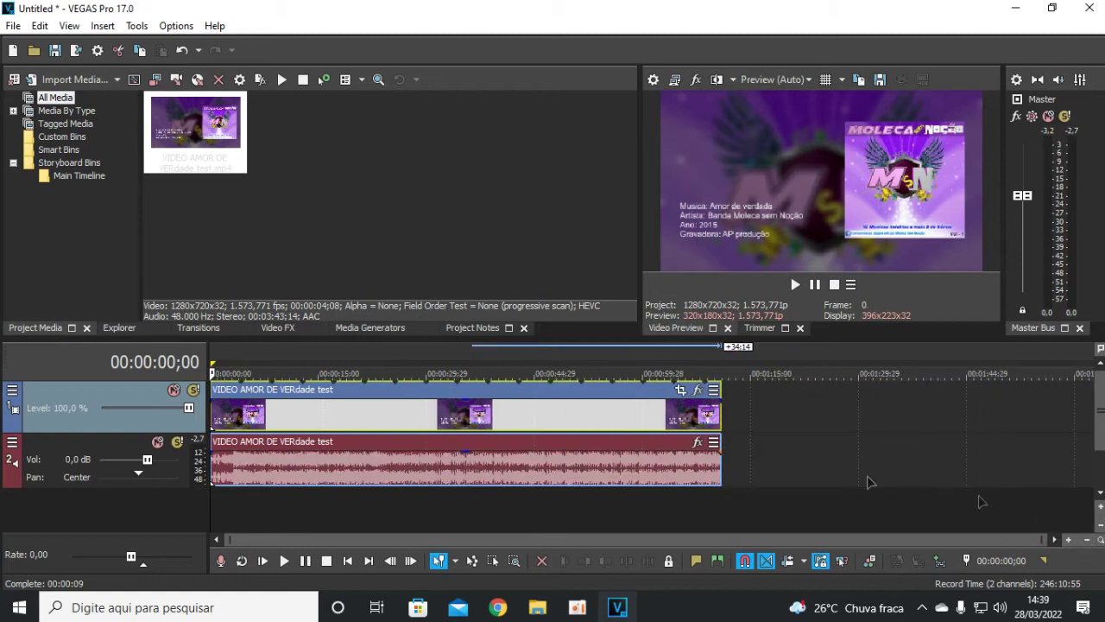
left_click_drag(724, 414, 1009, 428)
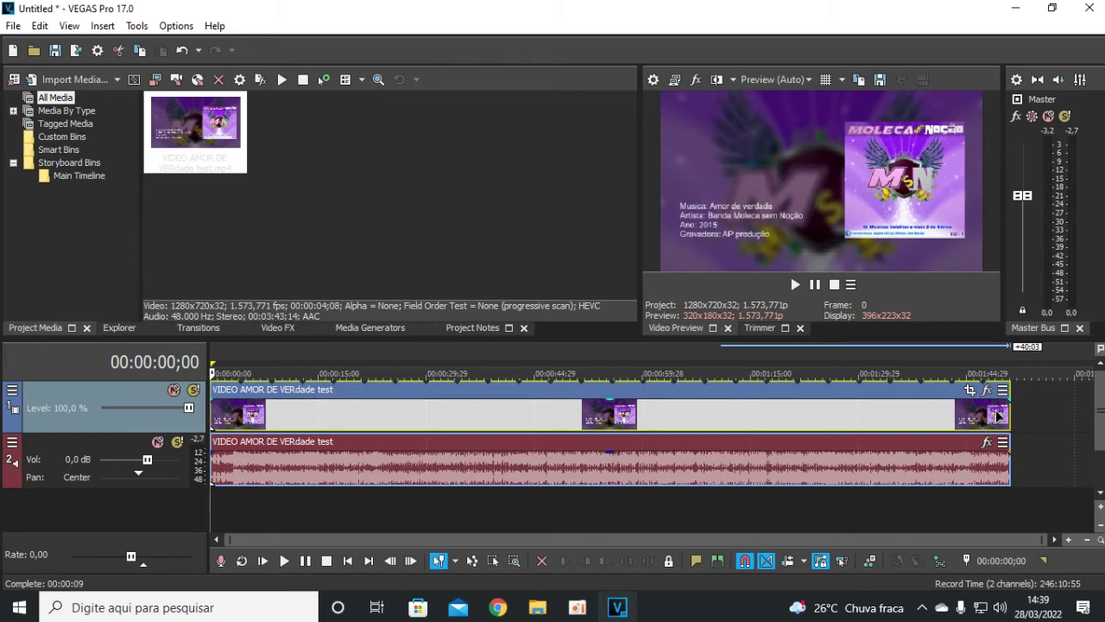
left_click(991, 416)
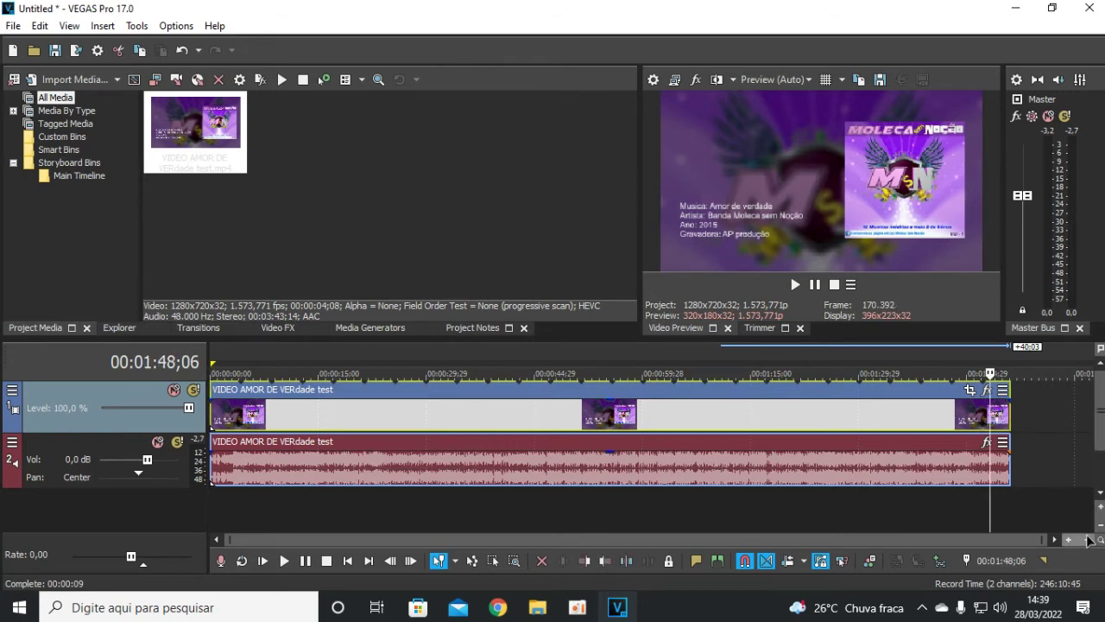
left_click_drag(1010, 420, 975, 418)
Play the last seconds of the extended clip from 00:03:39;00 to check its picture and sound
left_click(941, 418)
key("space")
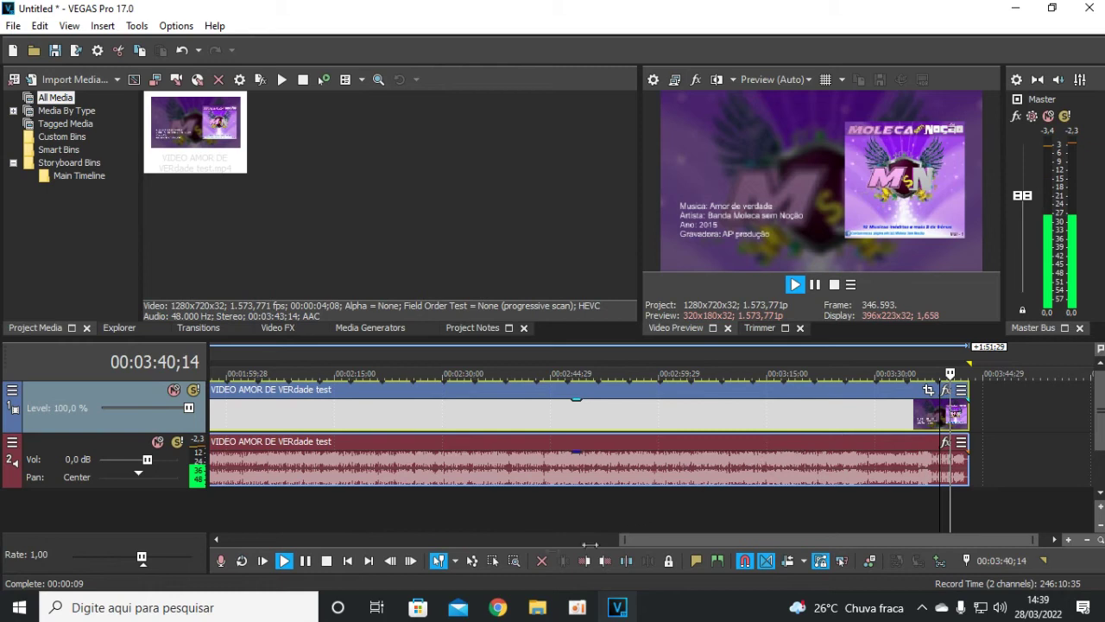
key("space")
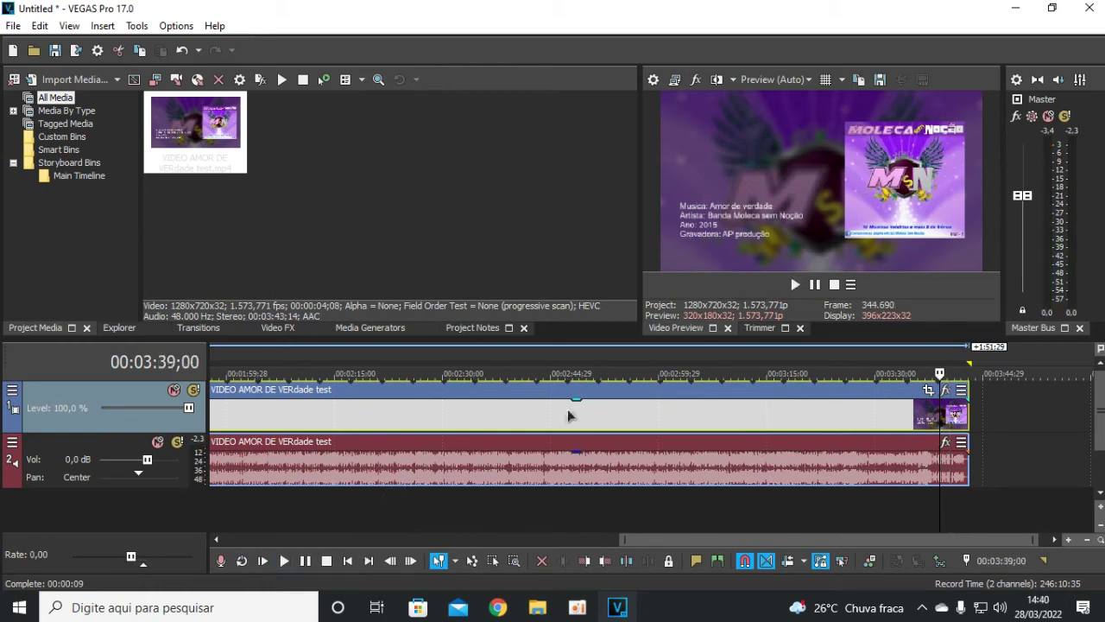
Play the project from its beginning in the preview and return to the desktop
left_click(530, 419)
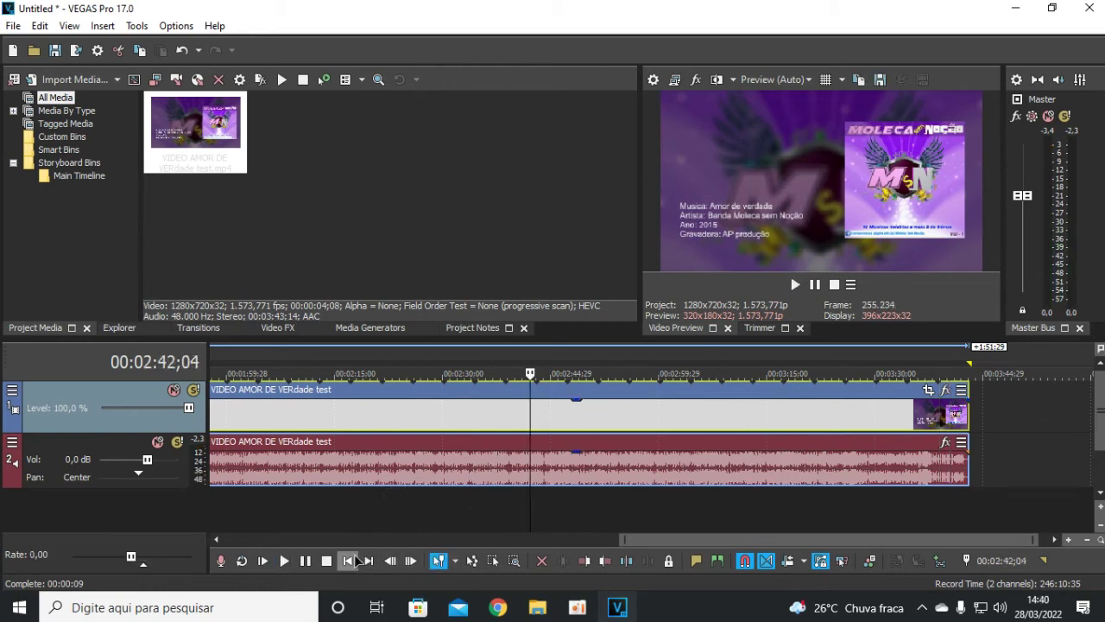
left_click(348, 560)
left_click(795, 284)
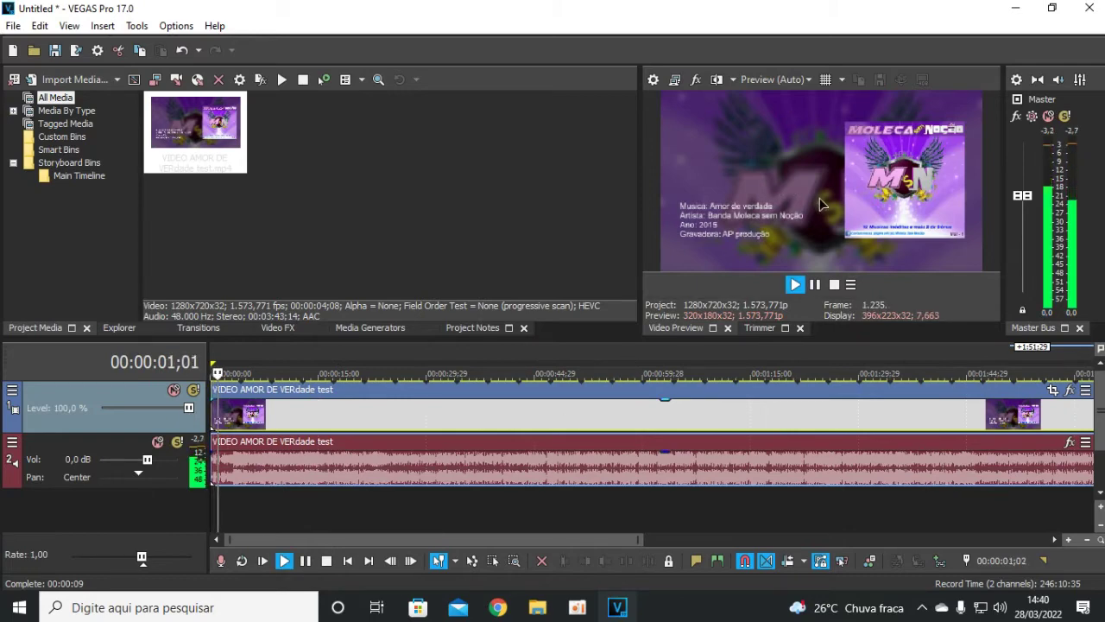
left_click(1016, 7)
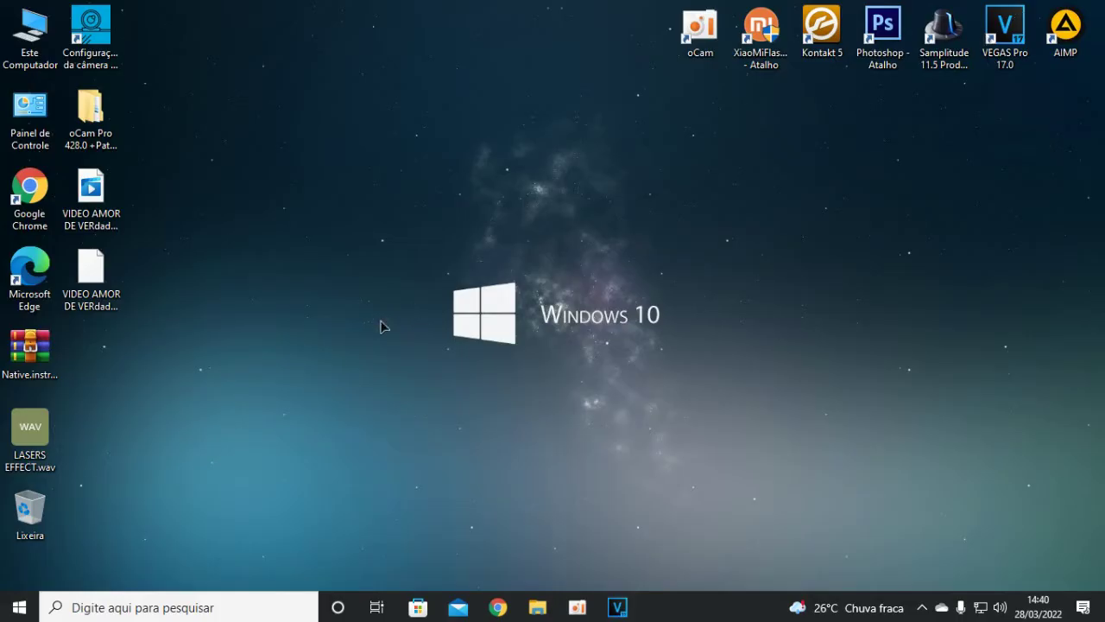
Open the VIDEO AMOR DE VERdade test.mp4 file from the desktop in the default player, dismiss its notices, check playback at several points and close it
double_click(103, 195)
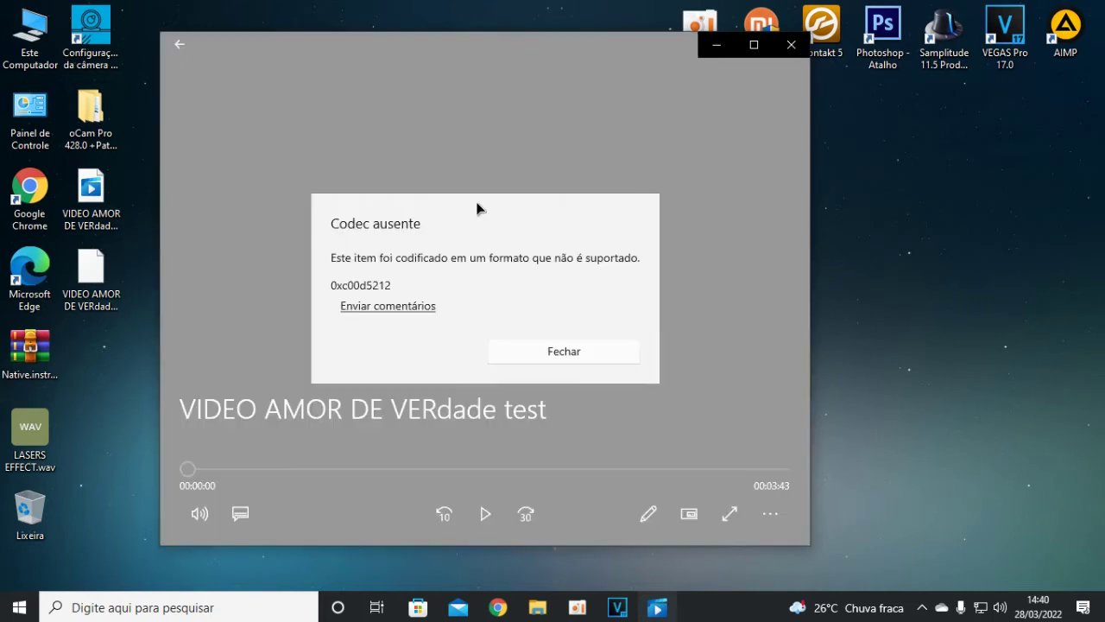
left_click(563, 351)
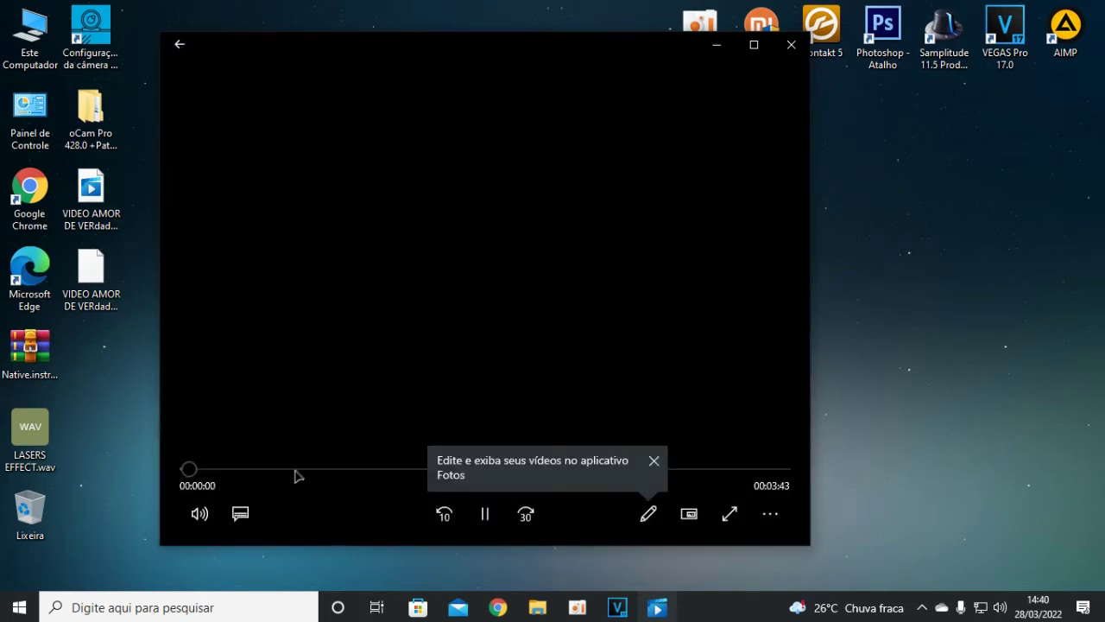
left_click(653, 459)
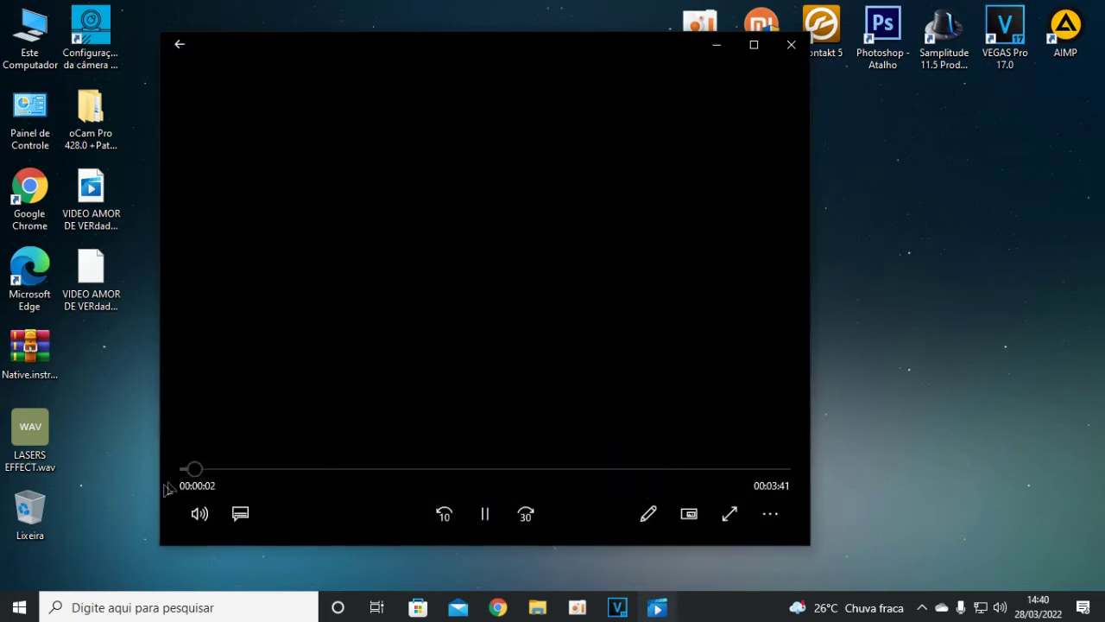
left_click(346, 469)
left_click(466, 470)
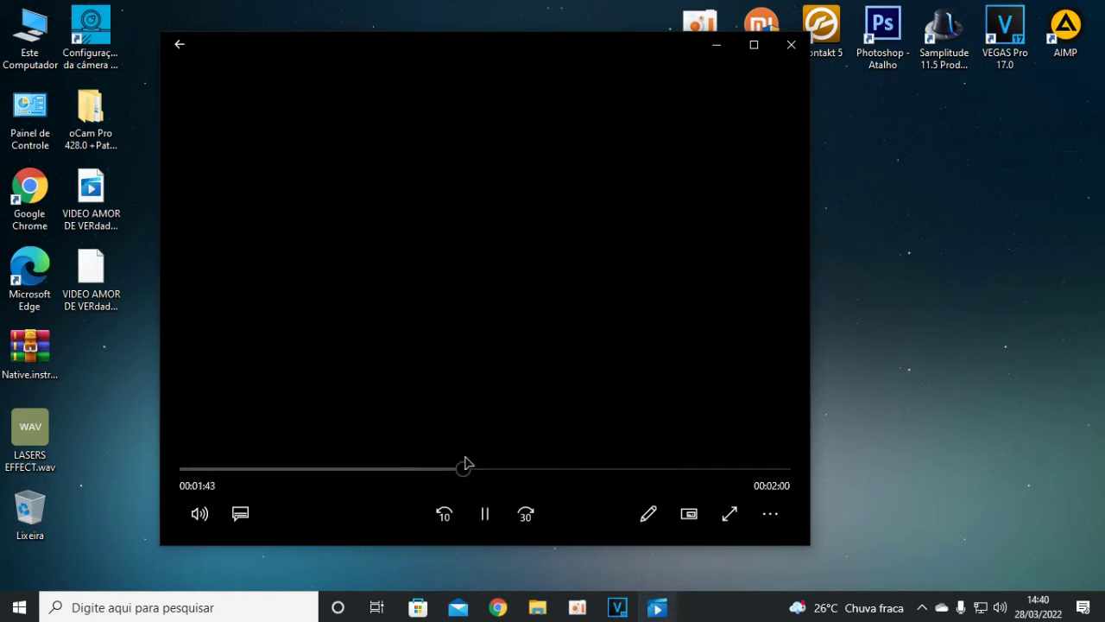
left_click(791, 44)
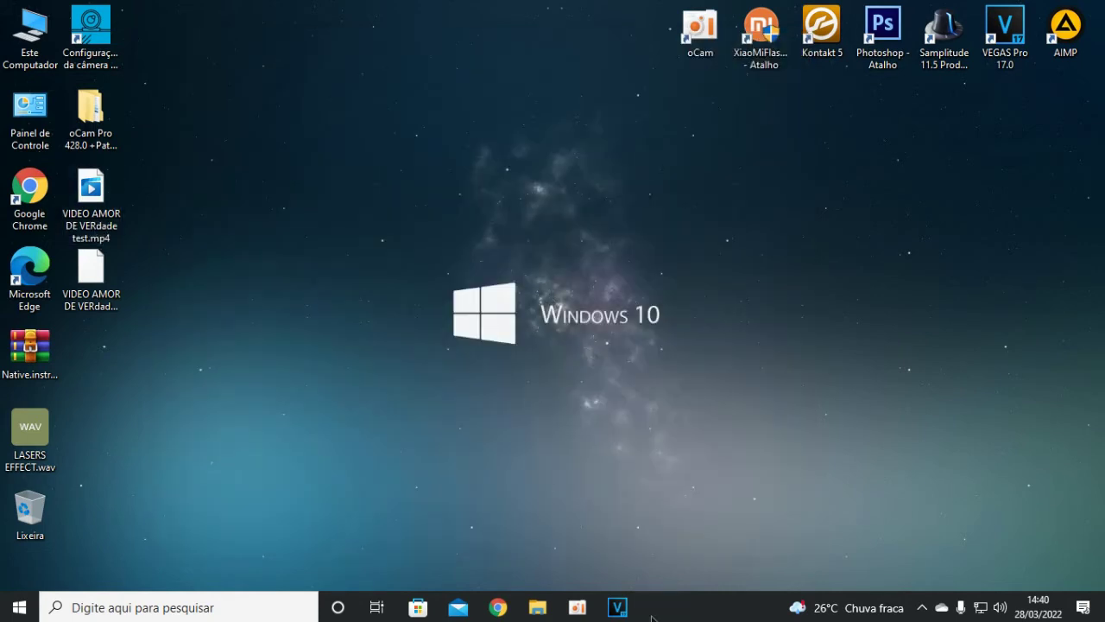
Switch to VEGAS Pro and close it together with the untitled project
left_click(616, 607)
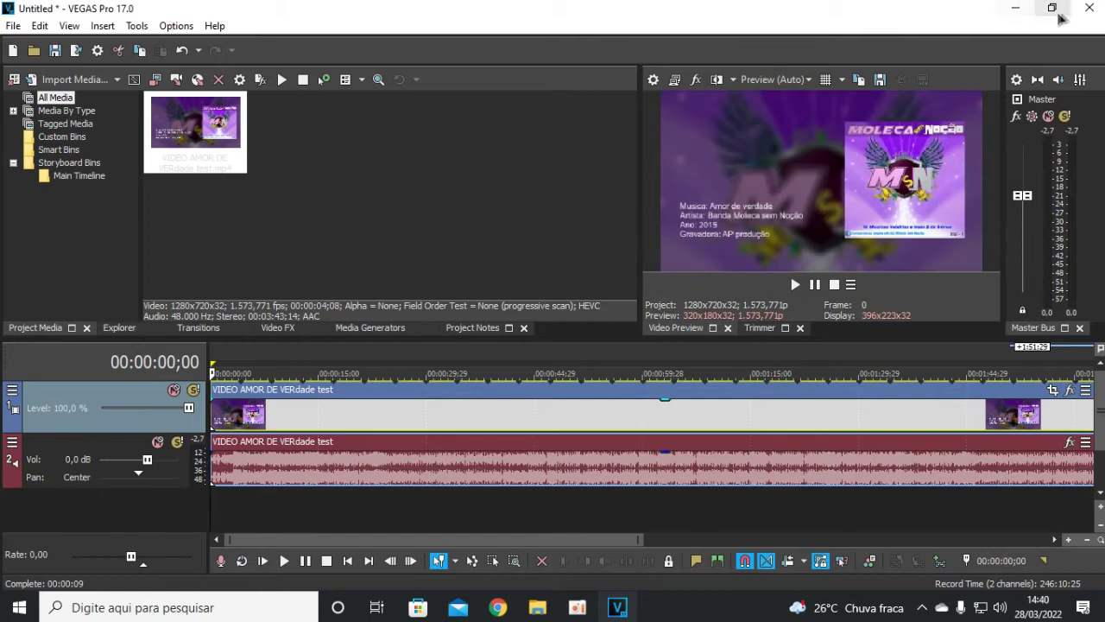
left_click(1089, 7)
left_click(567, 259)
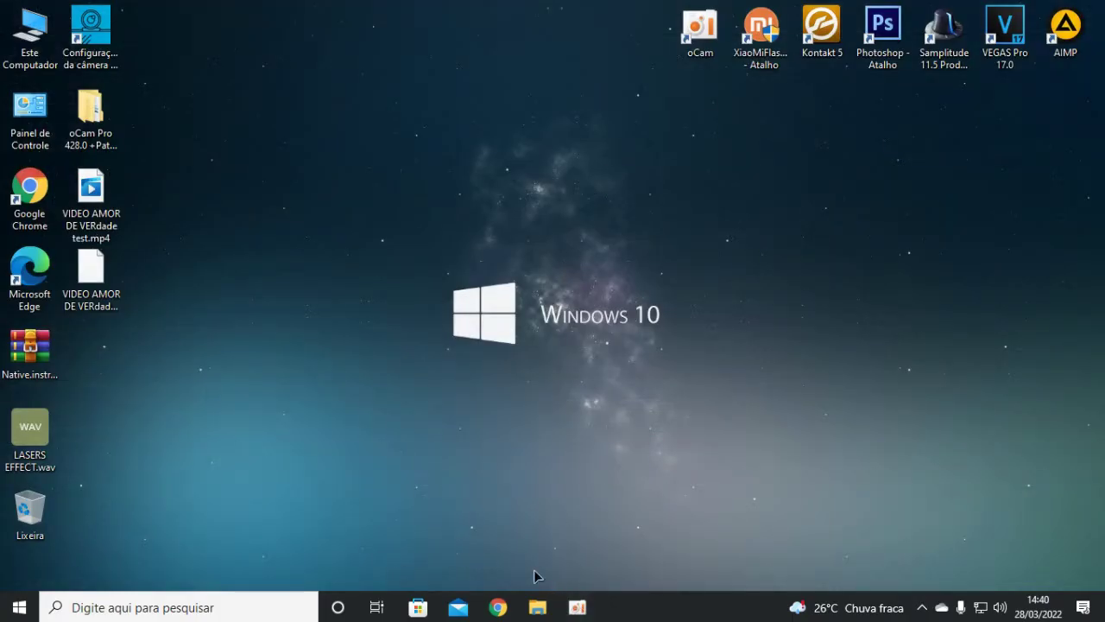
Open Google Chrome and go to the YouTube home page
left_click(498, 607)
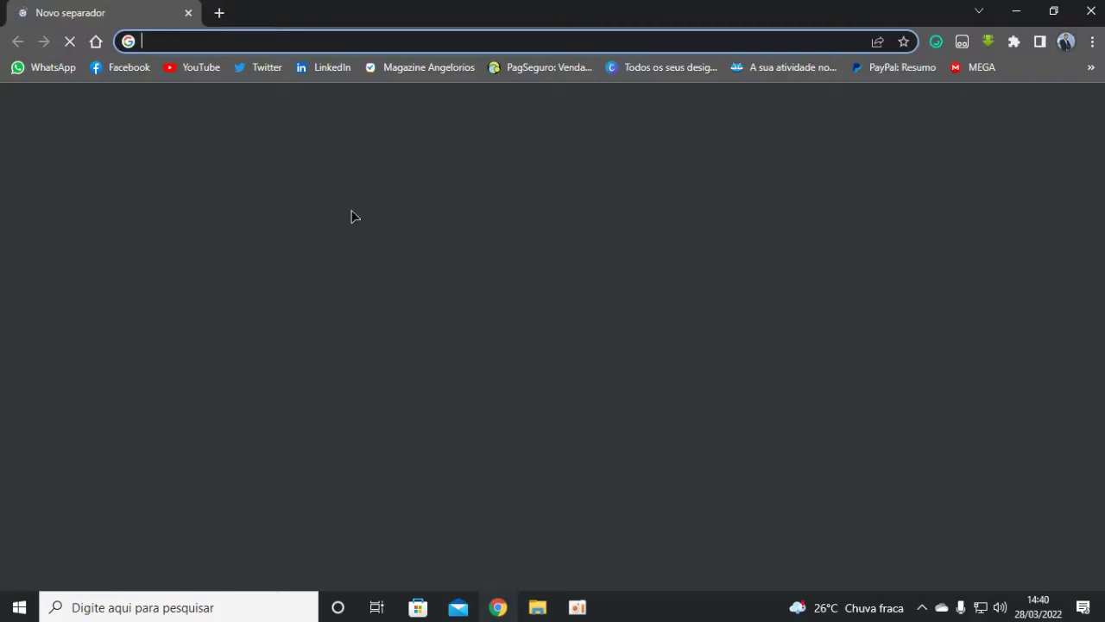
left_click(186, 69)
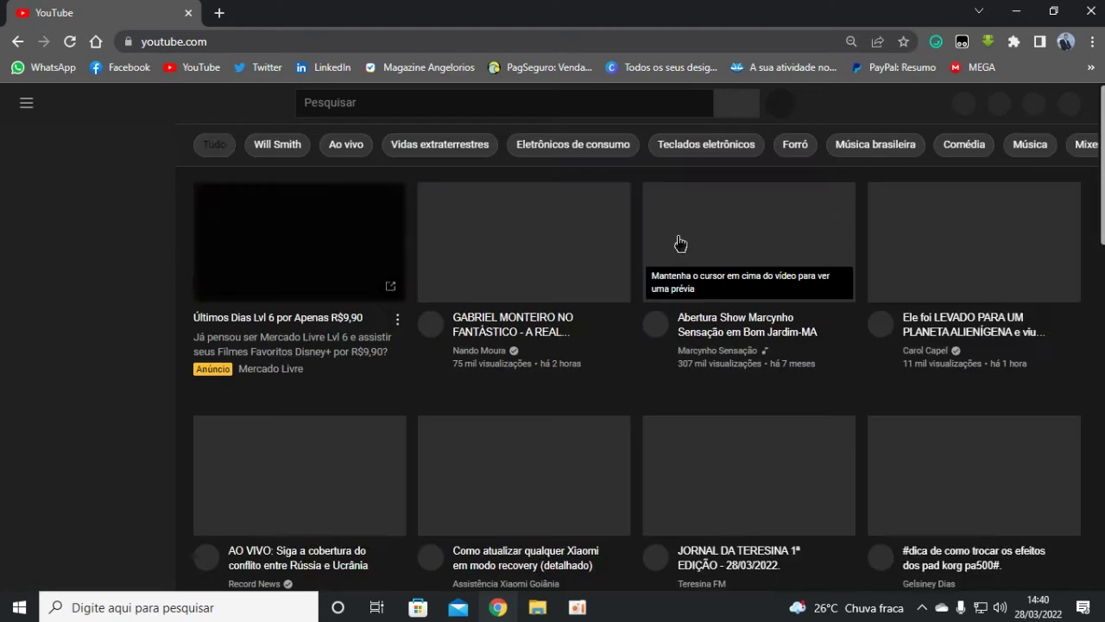
left_click(577, 608)
left_click_drag(856, 395, 864, 420)
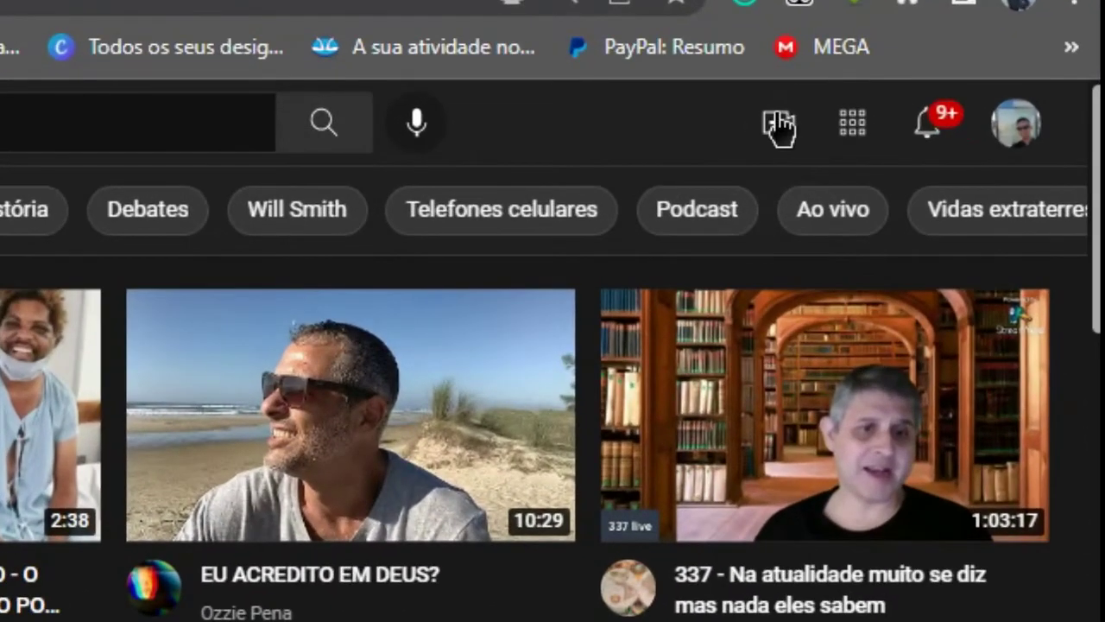
Start a YouTube video upload and choose the VIDEO AMOR DE VERdade test.mp4 file from the desktop folder (Área de Trabalho)
left_click(896, 112)
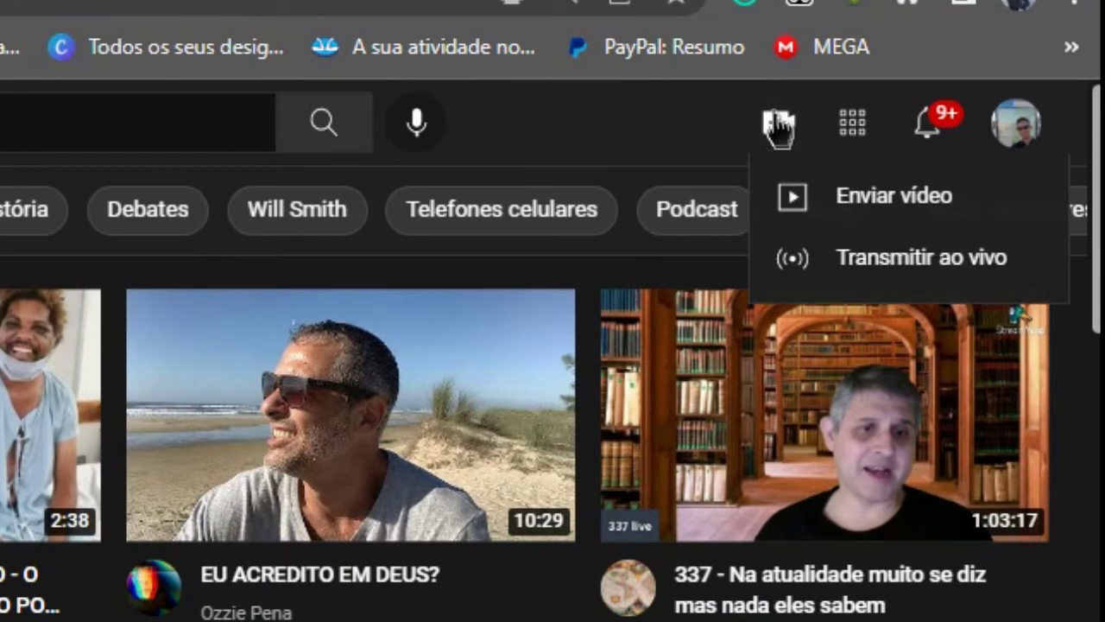
left_click(799, 209)
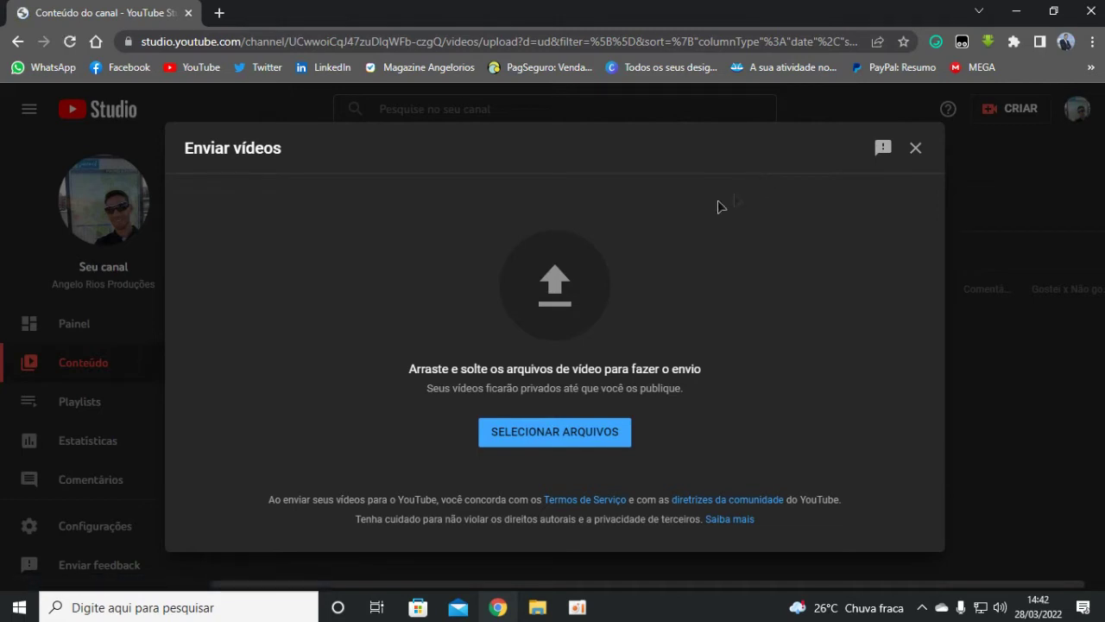
left_click(542, 439)
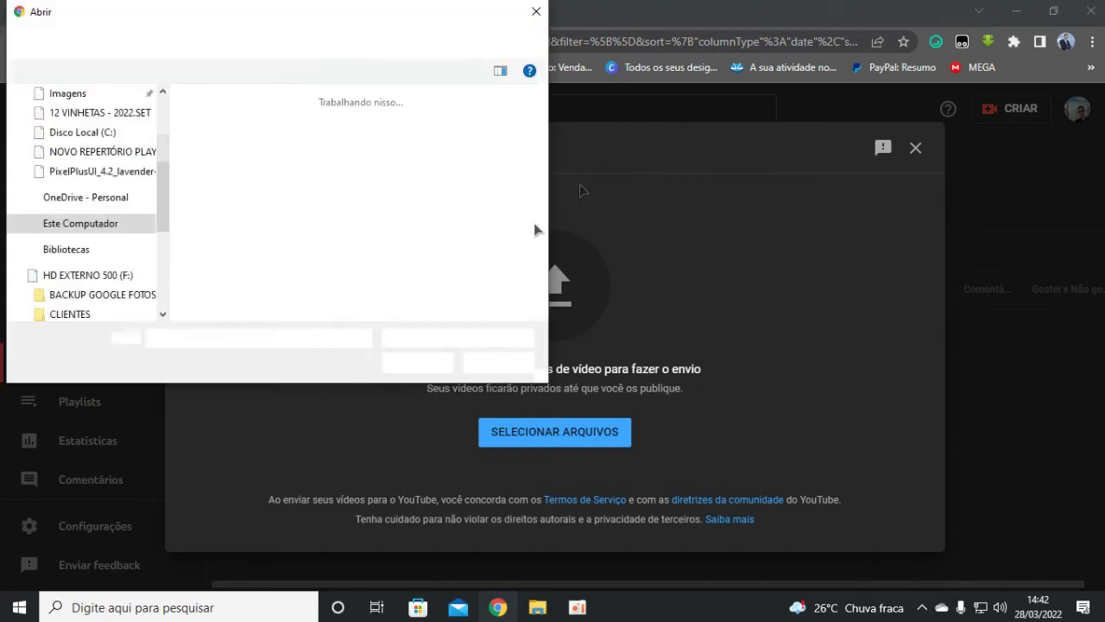
left_click(107, 118)
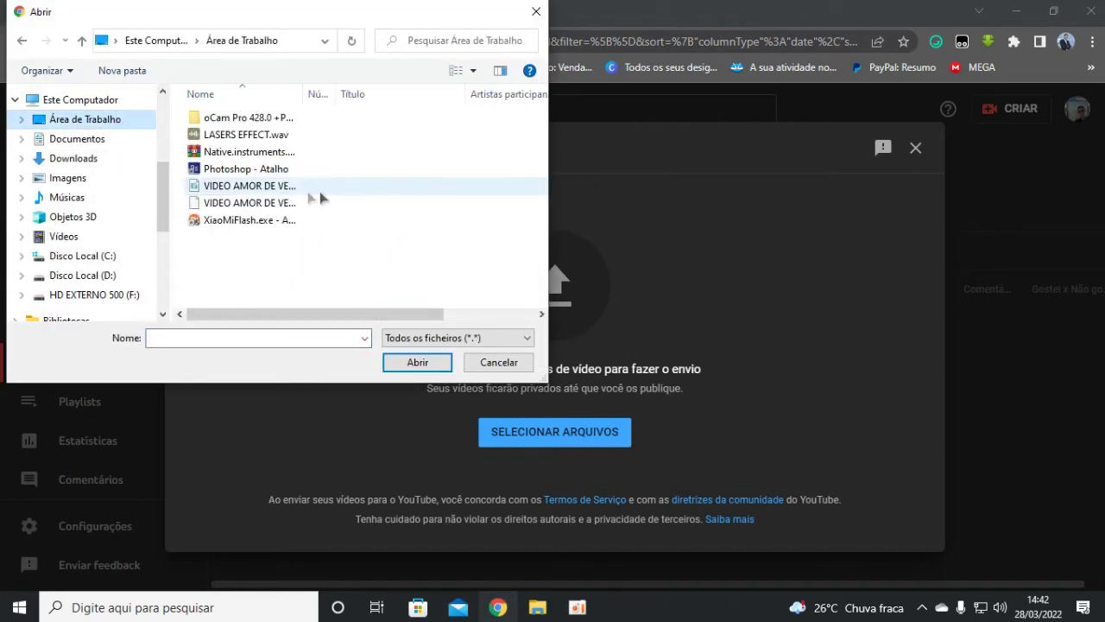
left_click(274, 188)
left_click(415, 364)
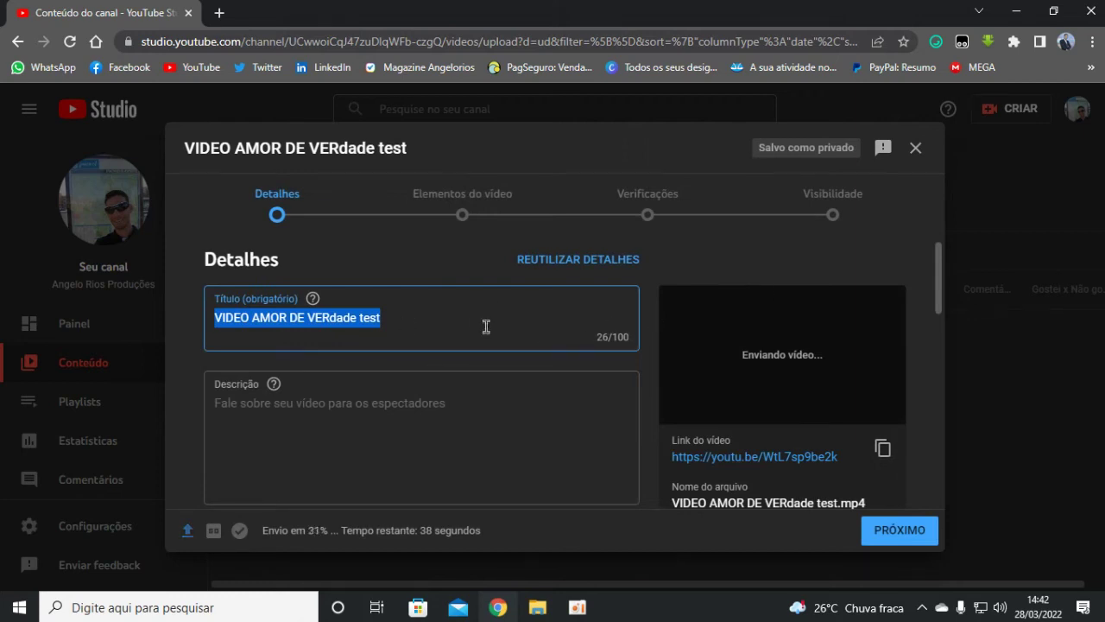
Set the uploaded video's audience to "Não é conteúdo para crianças" in its details
scroll(548, 388, "down", 5)
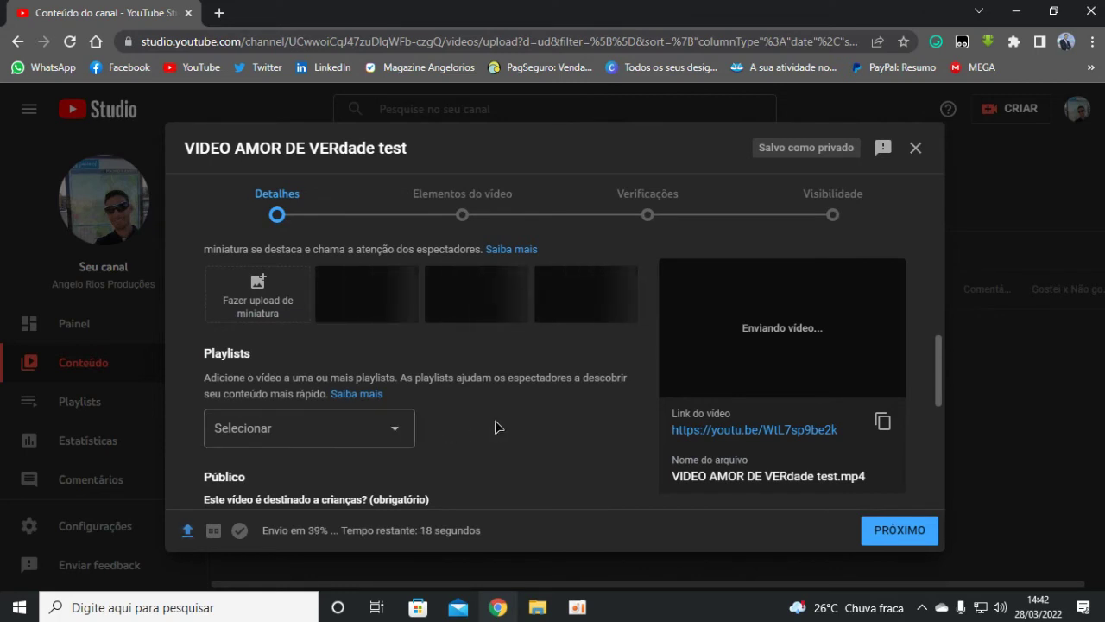
left_click(398, 437)
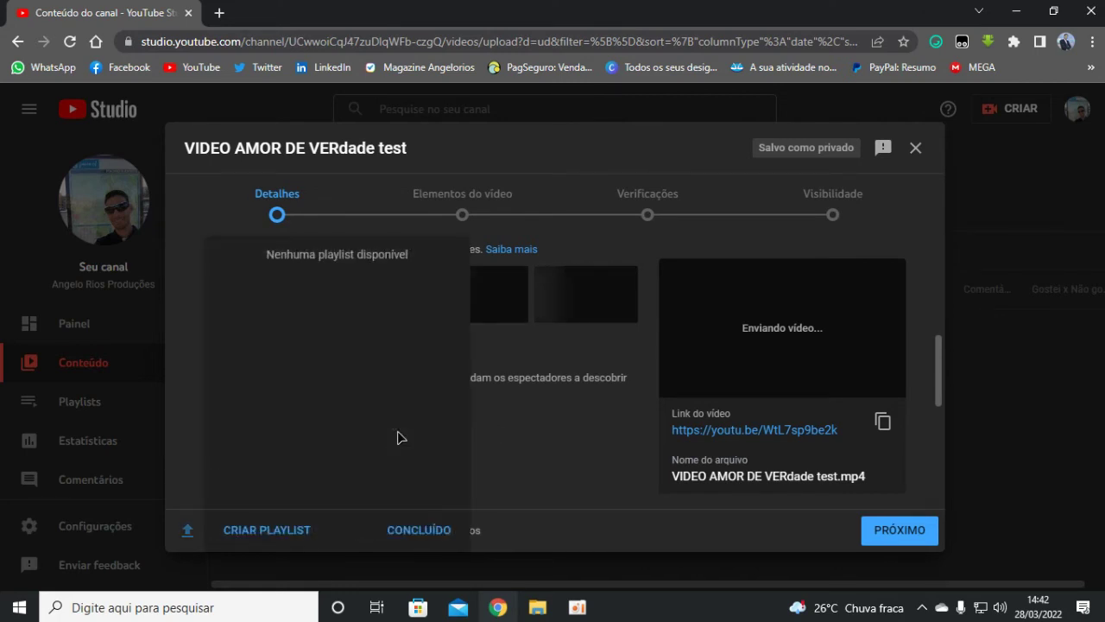
left_click(538, 454)
scroll(455, 431, "down", 4)
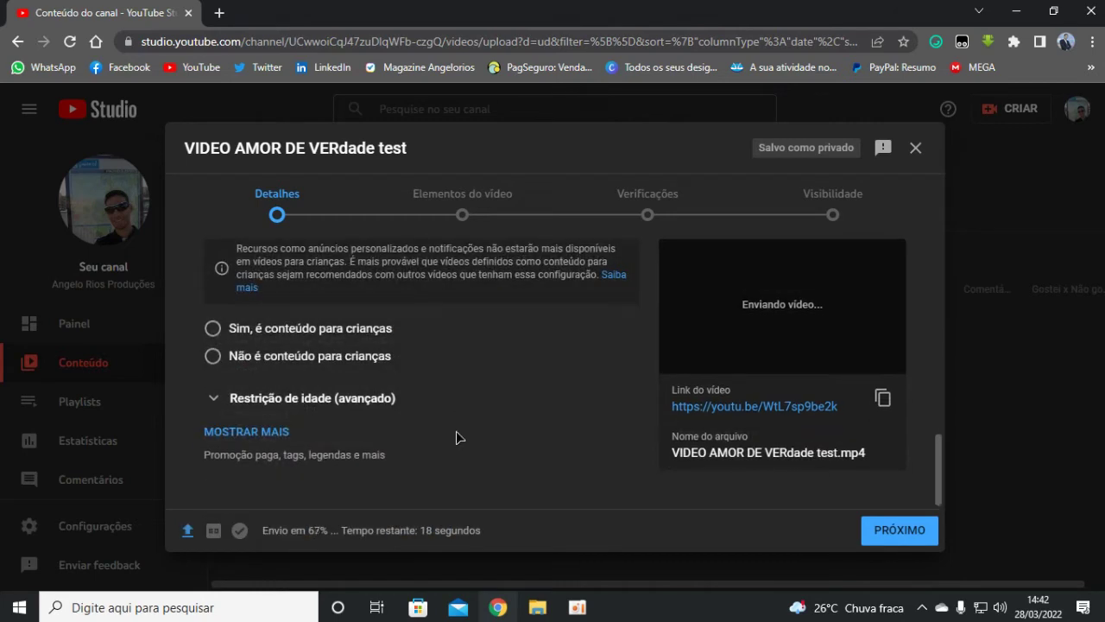
left_click(222, 361)
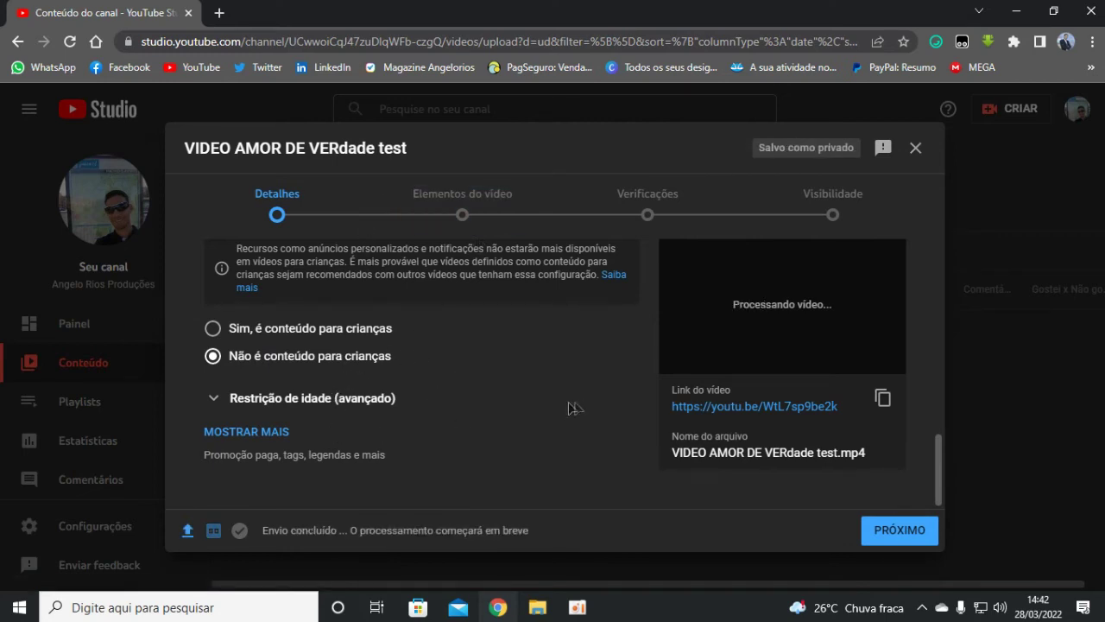
Expand the additional options and review all the detail settings of the uploaded video, from title to comments and ratings
scroll(646, 406, "up", 10)
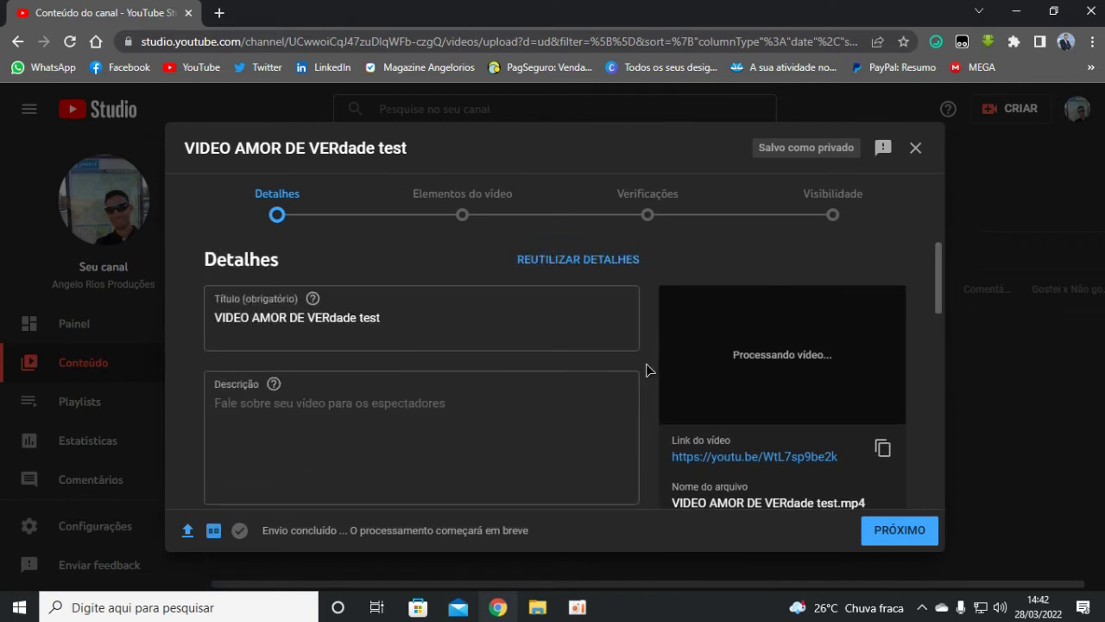
scroll(650, 370, "down", 10)
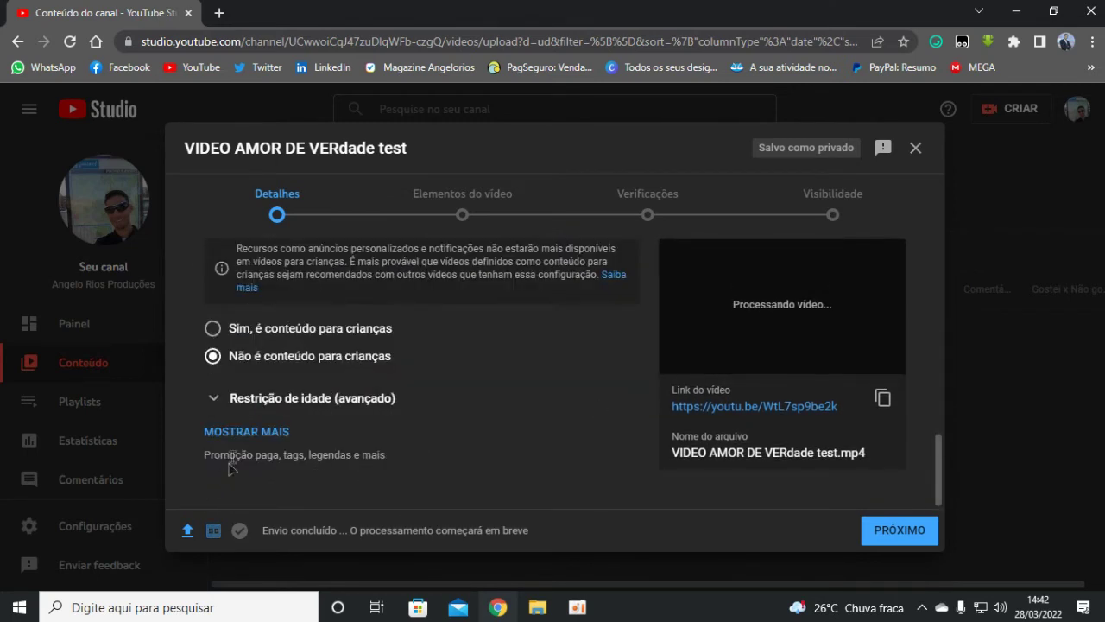
left_click_drag(217, 431, 570, 424)
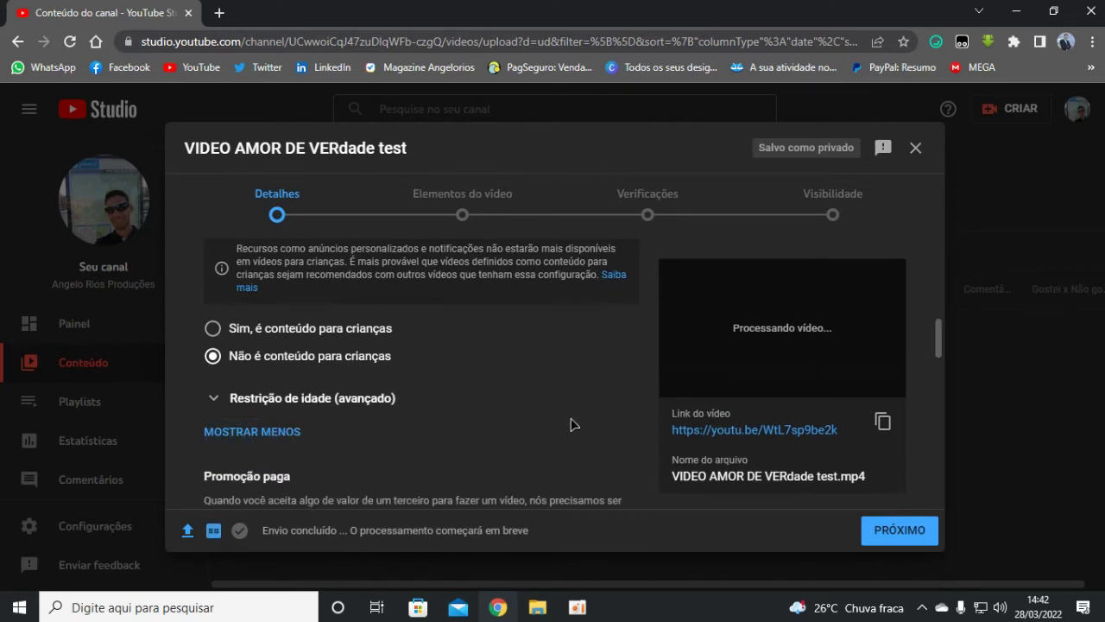
scroll(570, 423, "down", 5)
scroll(571, 411, "down", 3)
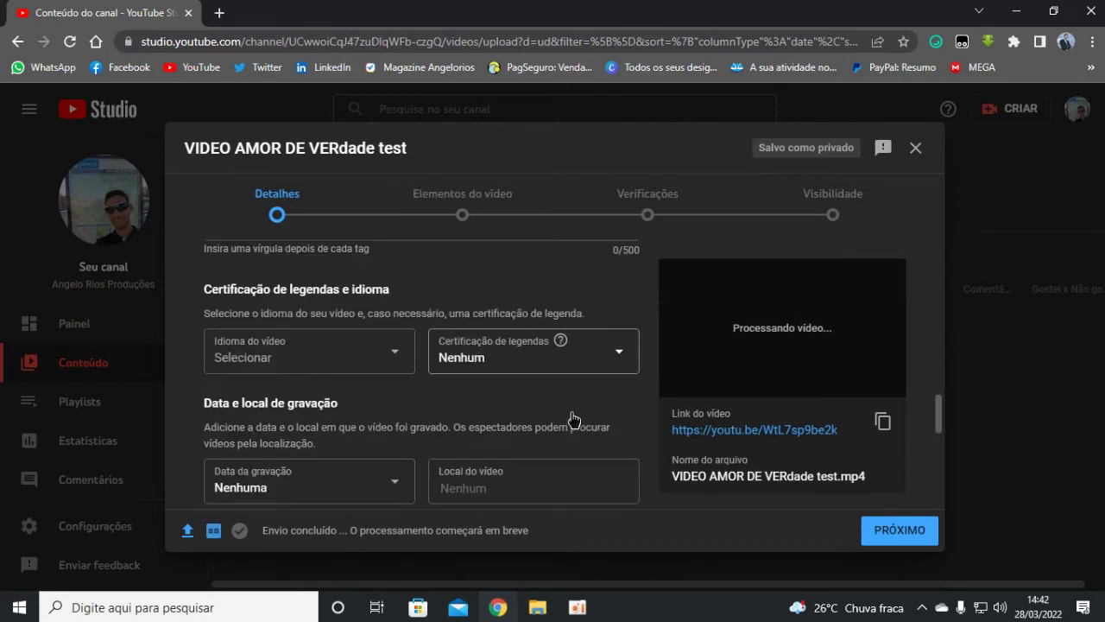
scroll(571, 415, "down", 4)
scroll(571, 412, "down", 3)
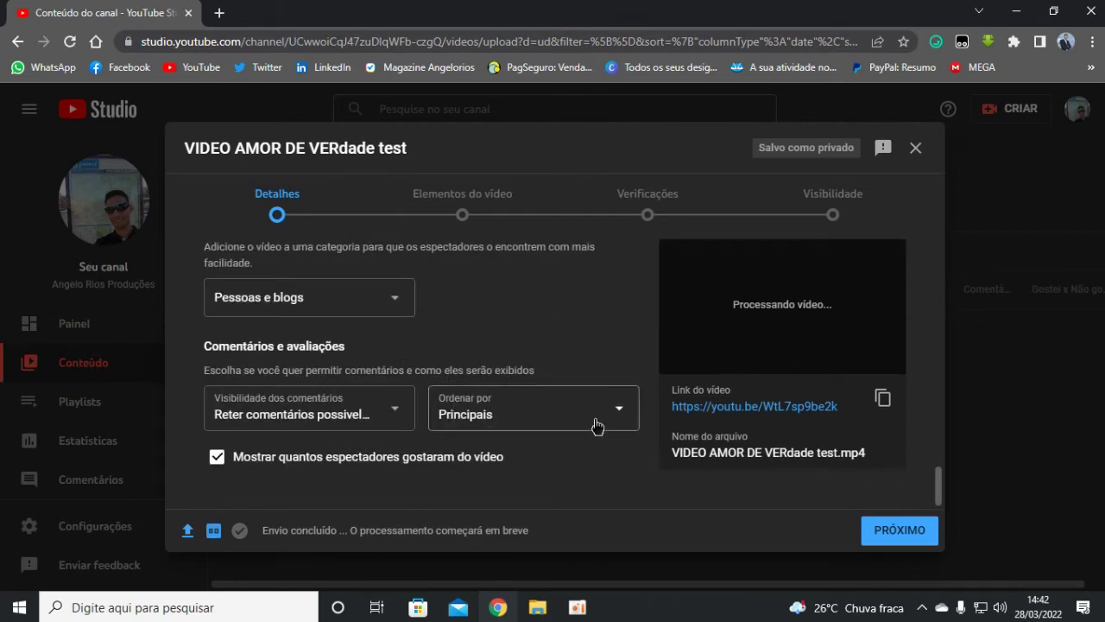
scroll(641, 358, "up", 5)
scroll(641, 365, "up", 10)
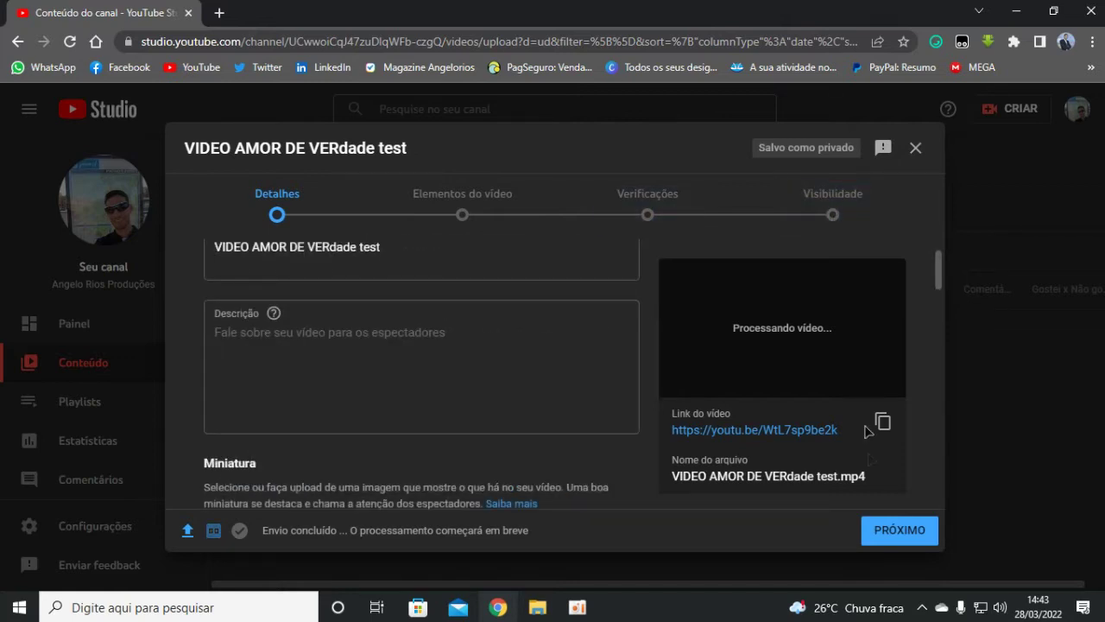
Advance the upload through the Elementos do vídeo and Verificações stages to Visibilidade, closing the introductory tip about checks
left_click(903, 535)
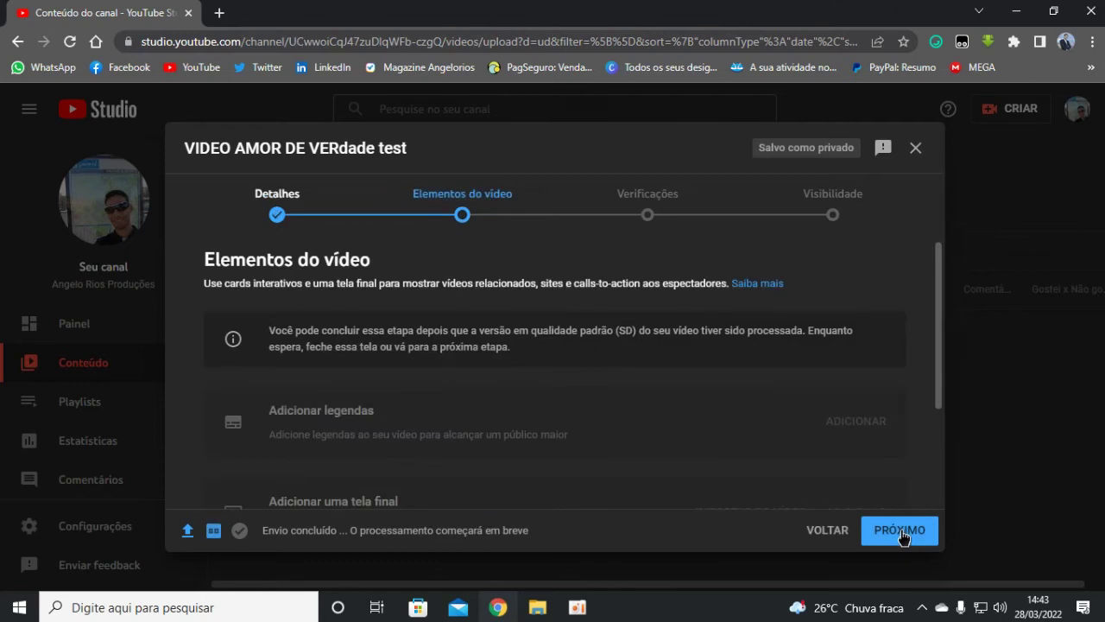
scroll(716, 431, "down", 3)
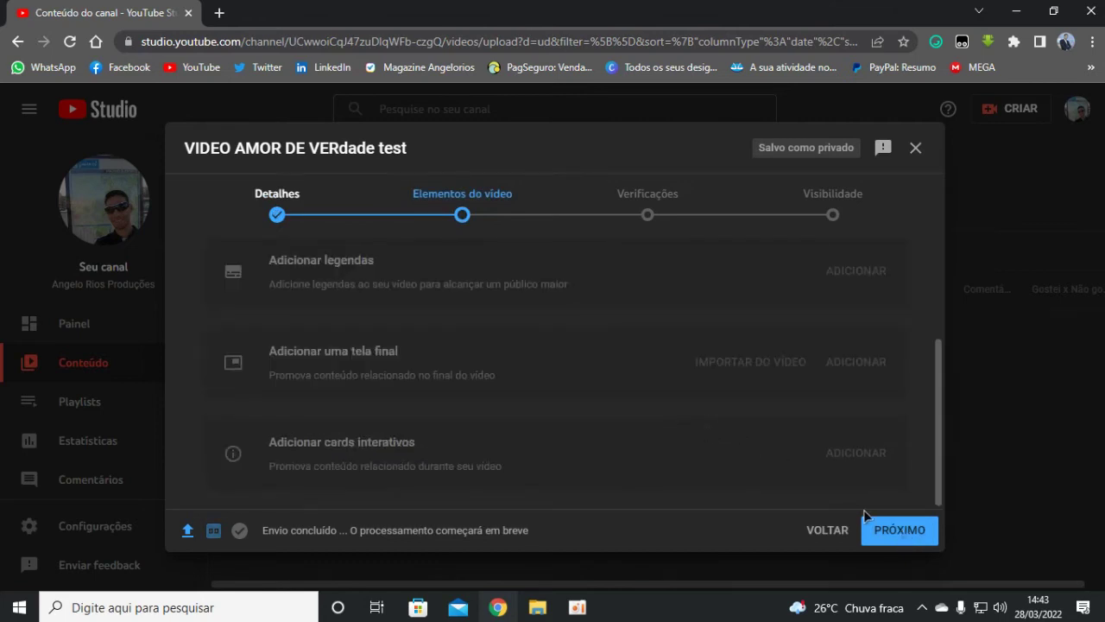
scroll(600, 374, "up", 3)
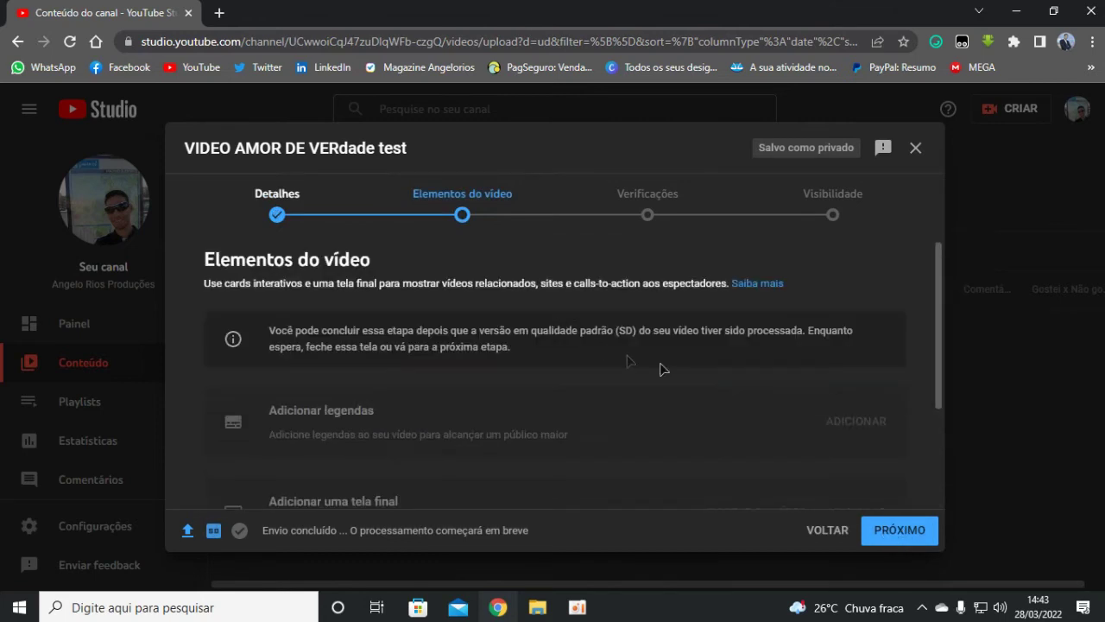
left_click(898, 529)
left_click(744, 385)
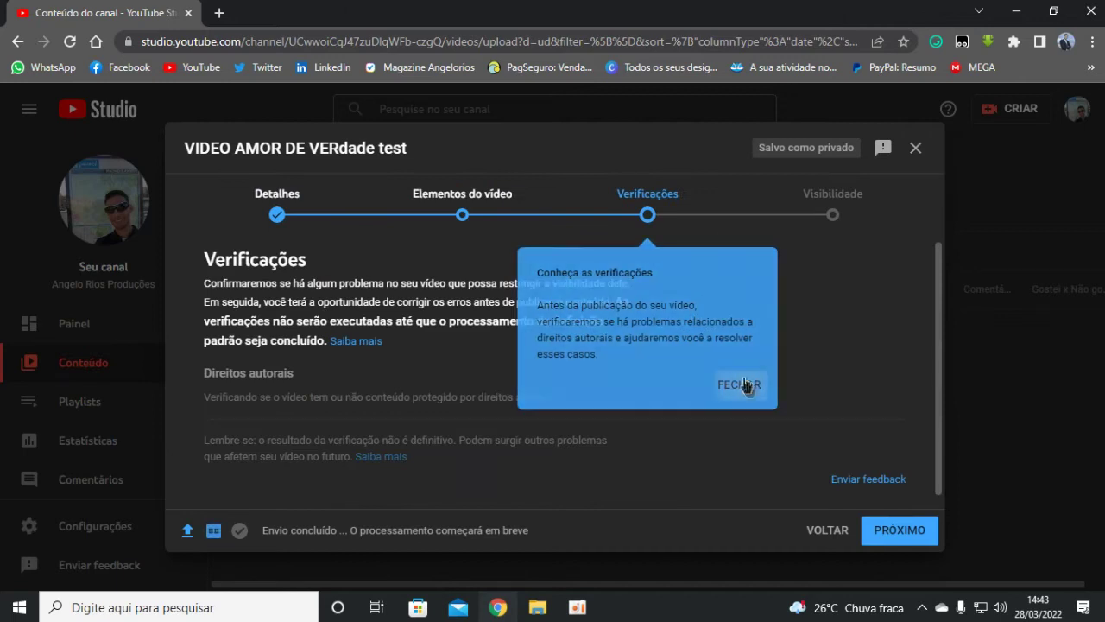
scroll(701, 348, "down", 1)
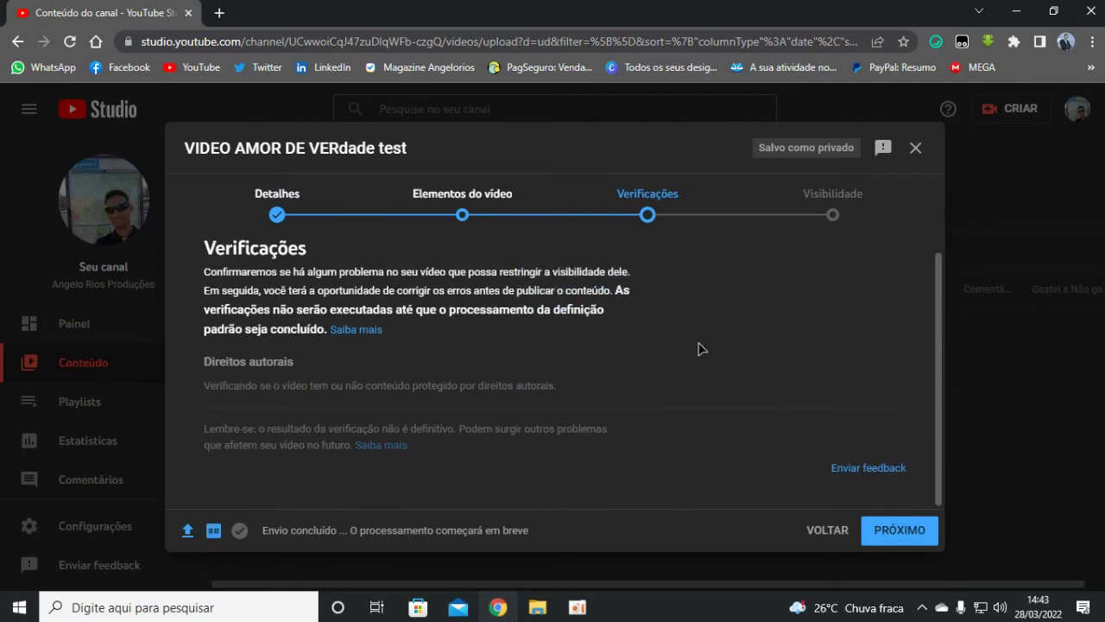
left_click(894, 531)
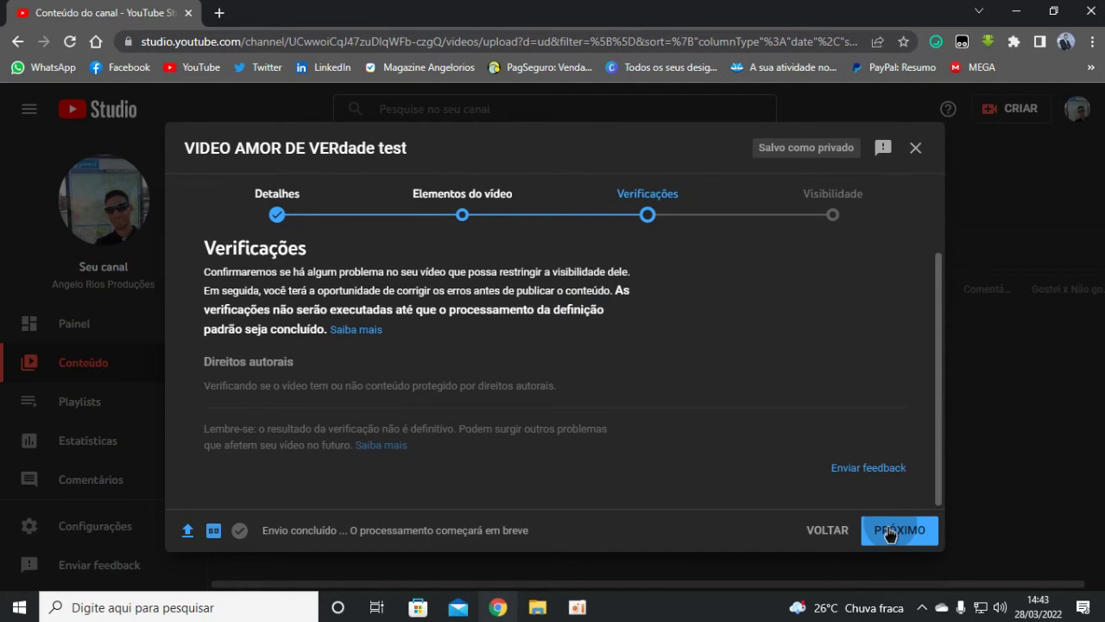
Set the video's visibility to Privado, save it and close the processing notice
left_click(254, 362)
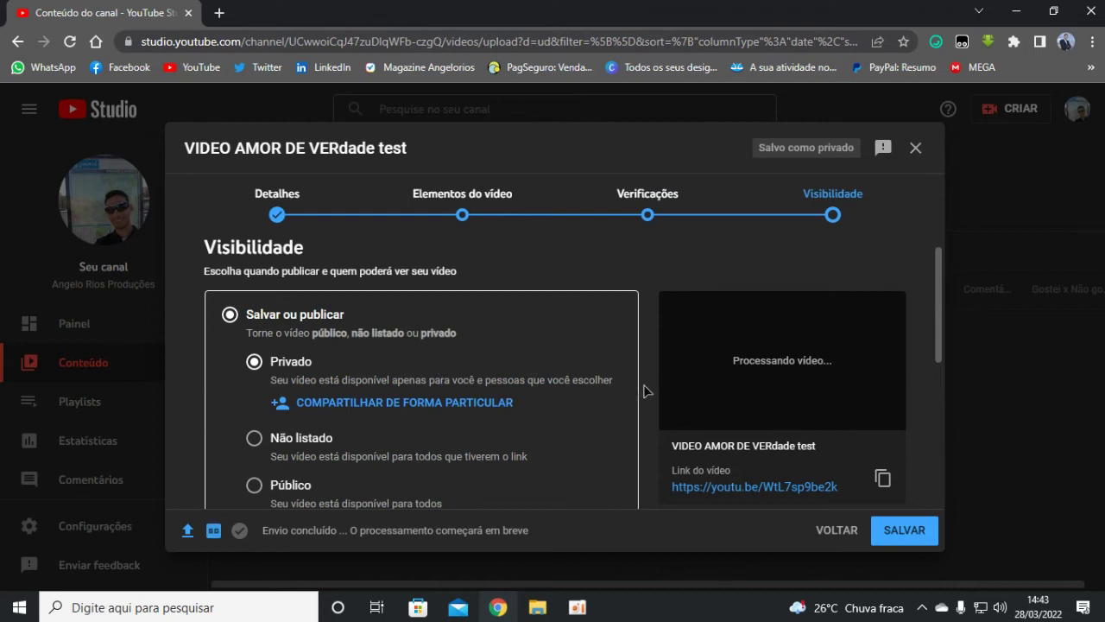
left_click(920, 532)
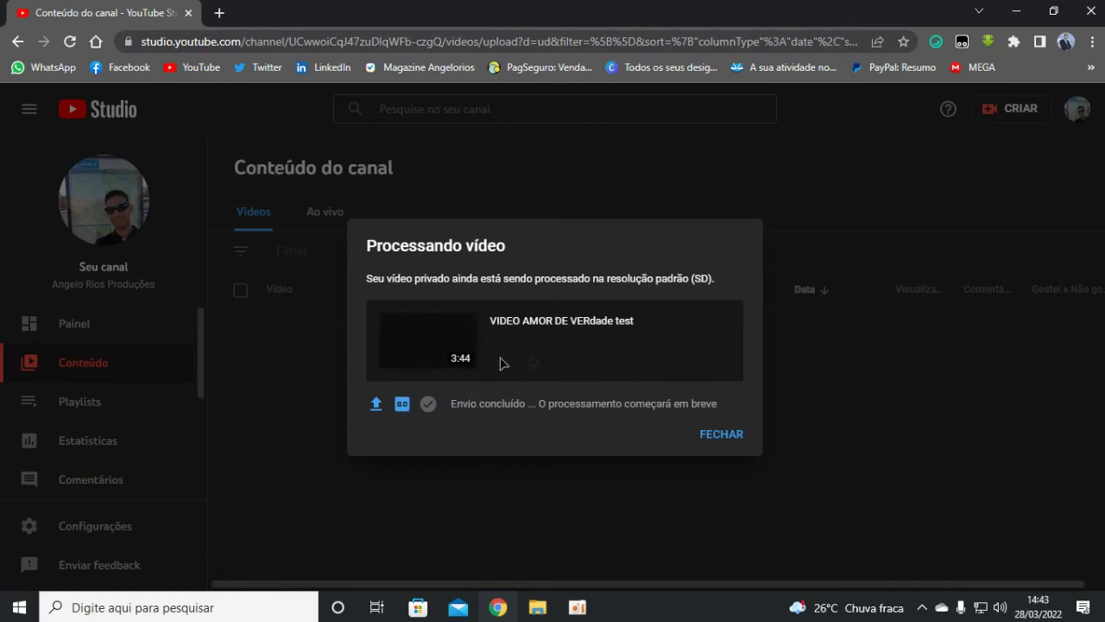
left_click_drag(539, 405, 730, 404)
left_click(724, 435)
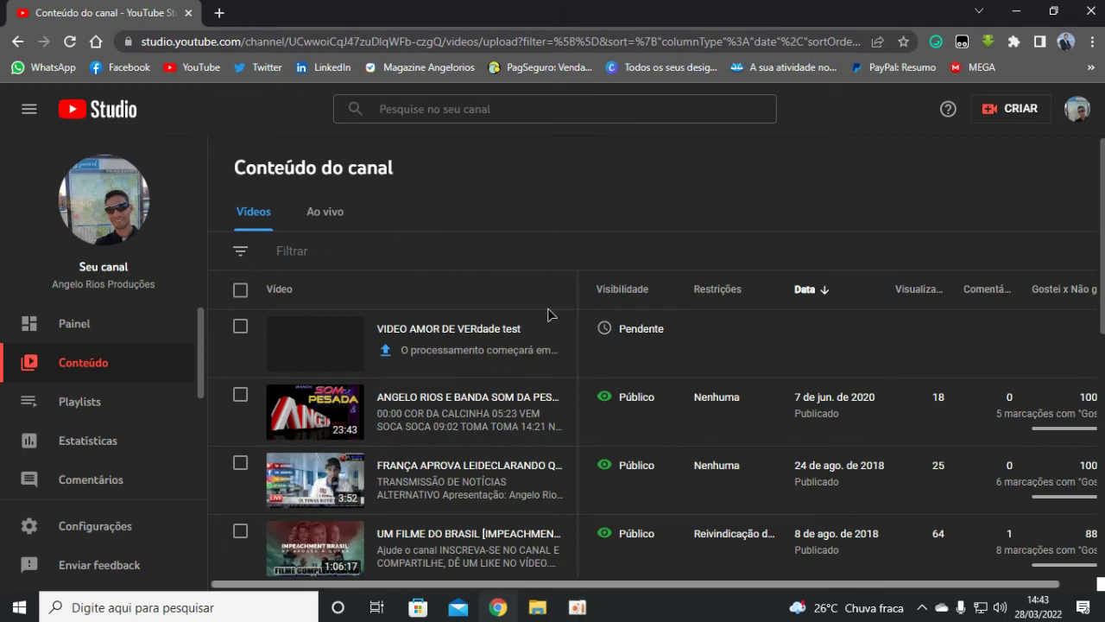
left_click(579, 610)
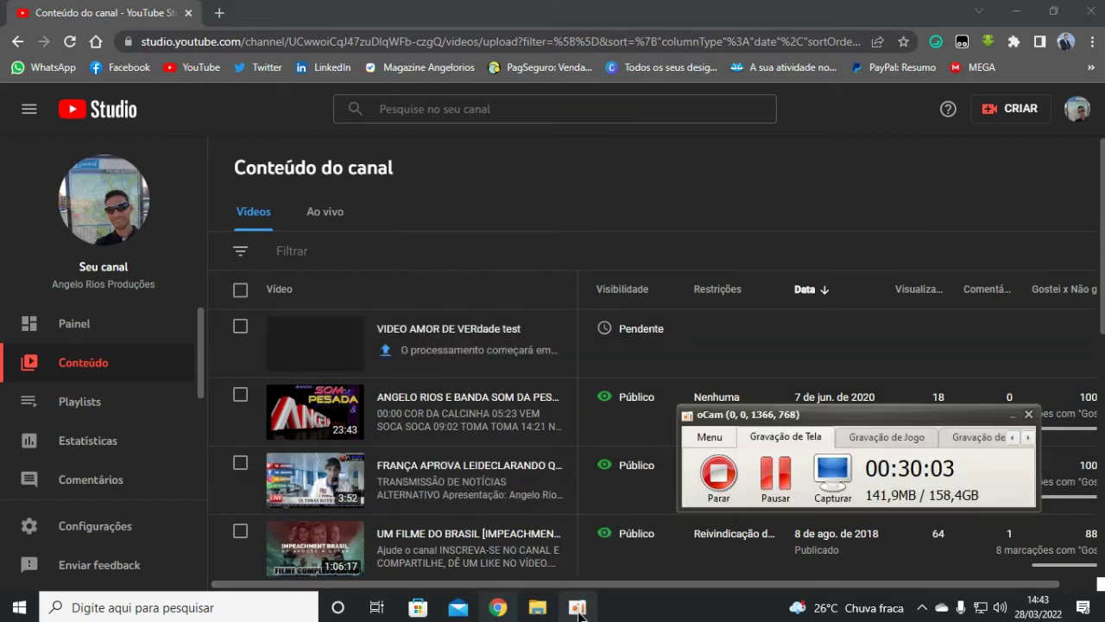
Play the uploaded VIDEO AMOR DE VERdade test from its video link with the sound on and pause it at 0:30
left_click(775, 482)
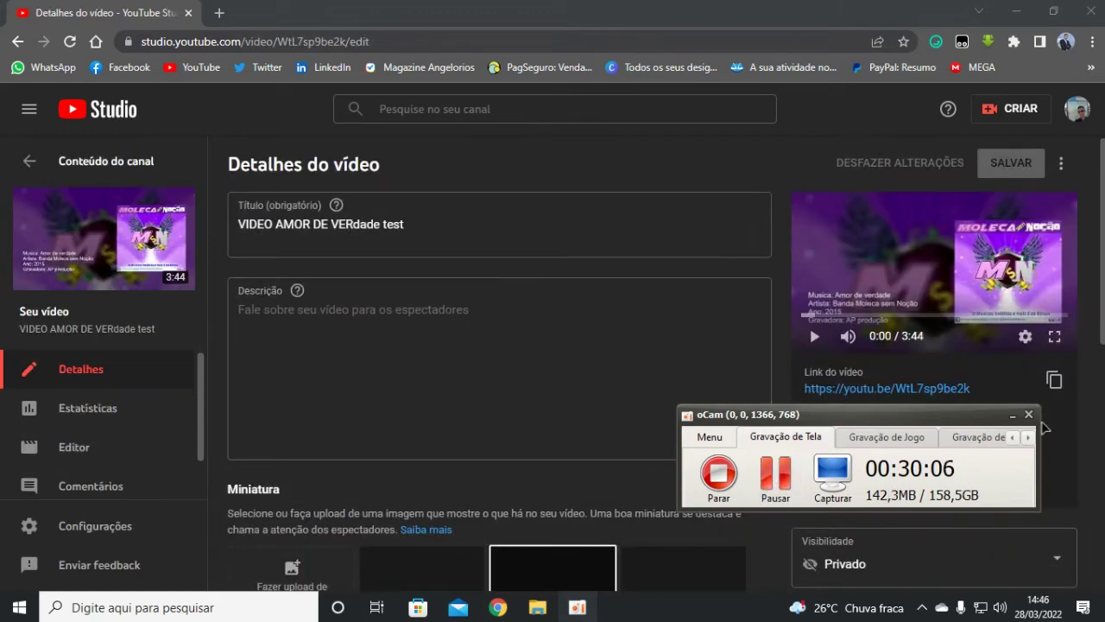
left_click(1012, 415)
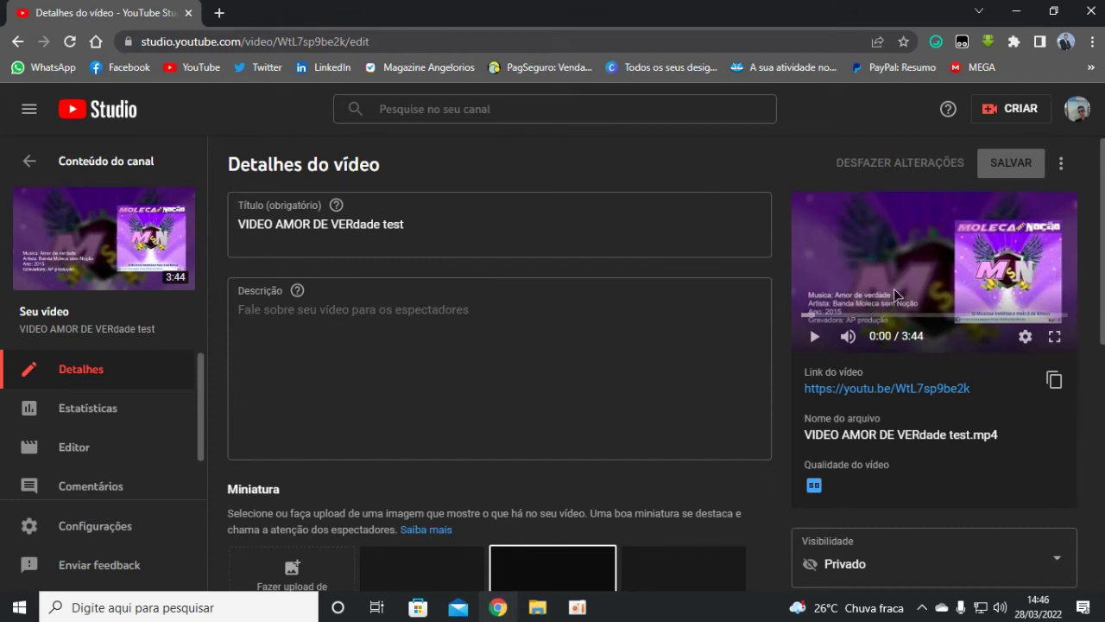
left_click(892, 389)
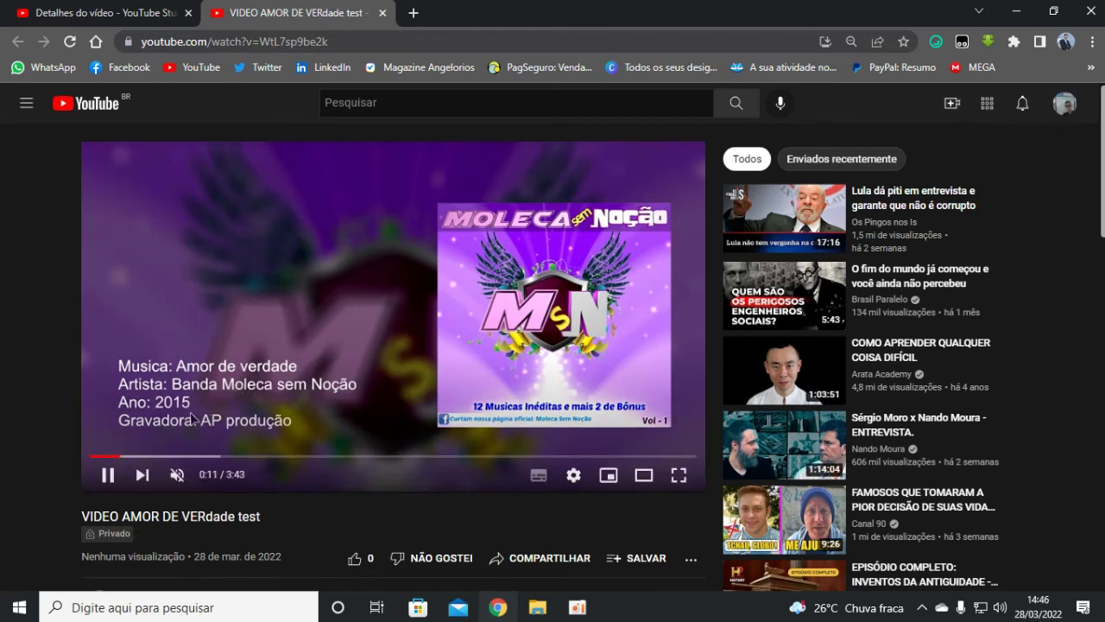
left_click(177, 474)
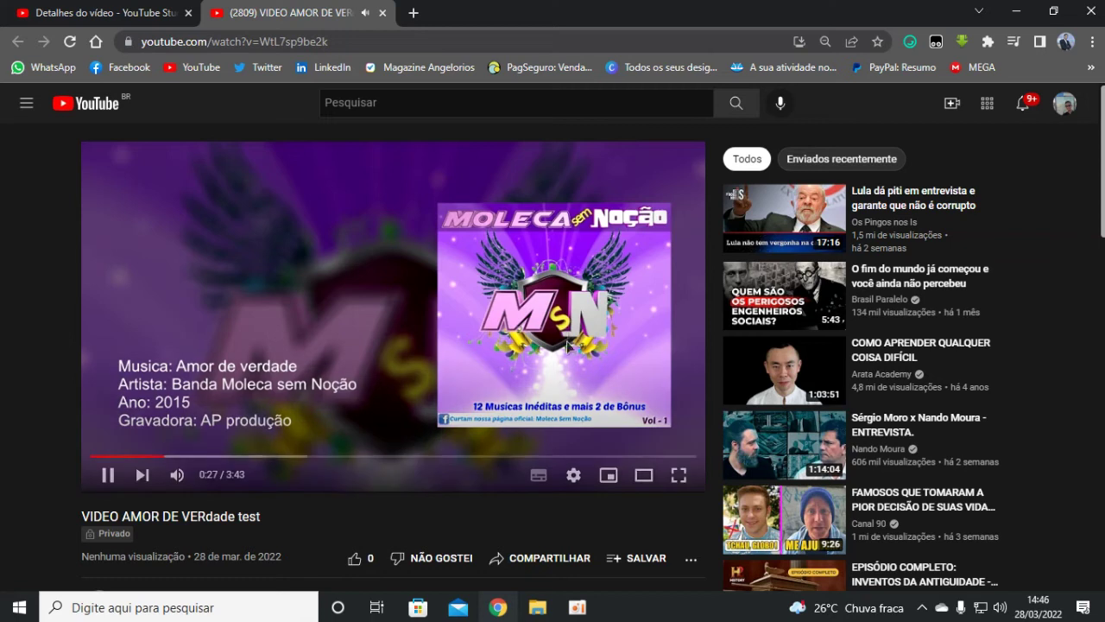
left_click(576, 607)
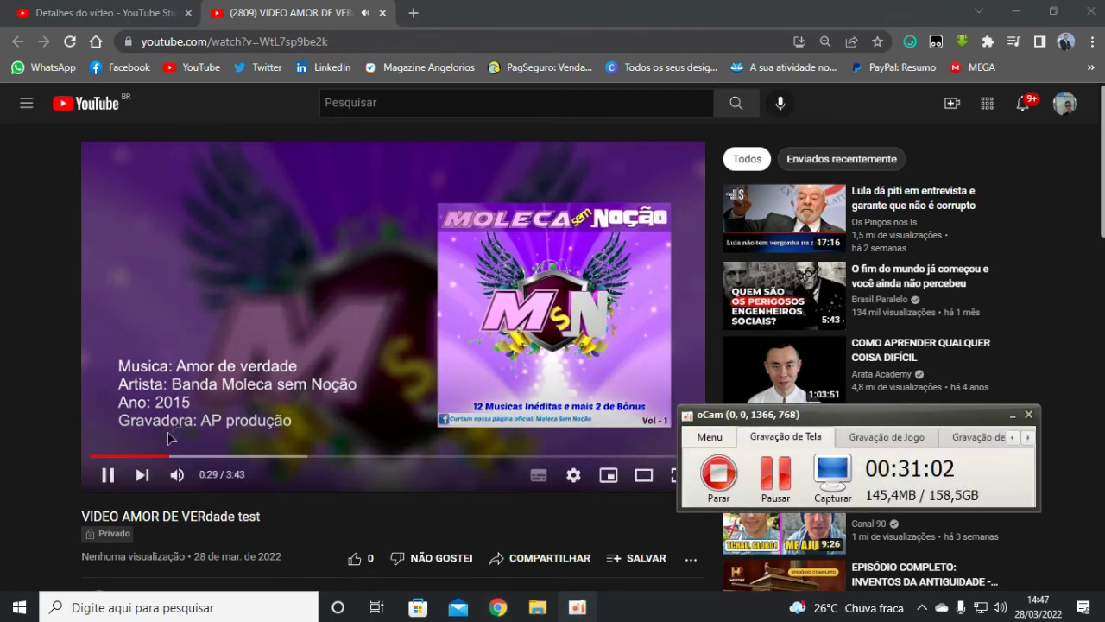
left_click(109, 480)
left_click(109, 480)
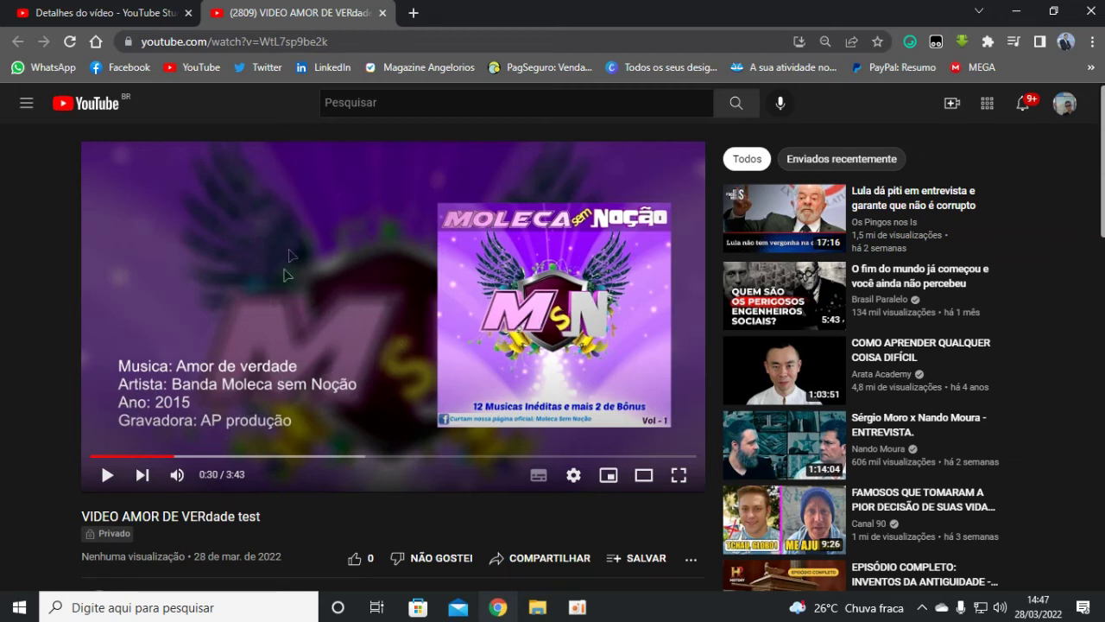
Load the YouTube home page in a new tab and view the image 400x400cc.jpg from the Downloads folder
left_click(414, 14)
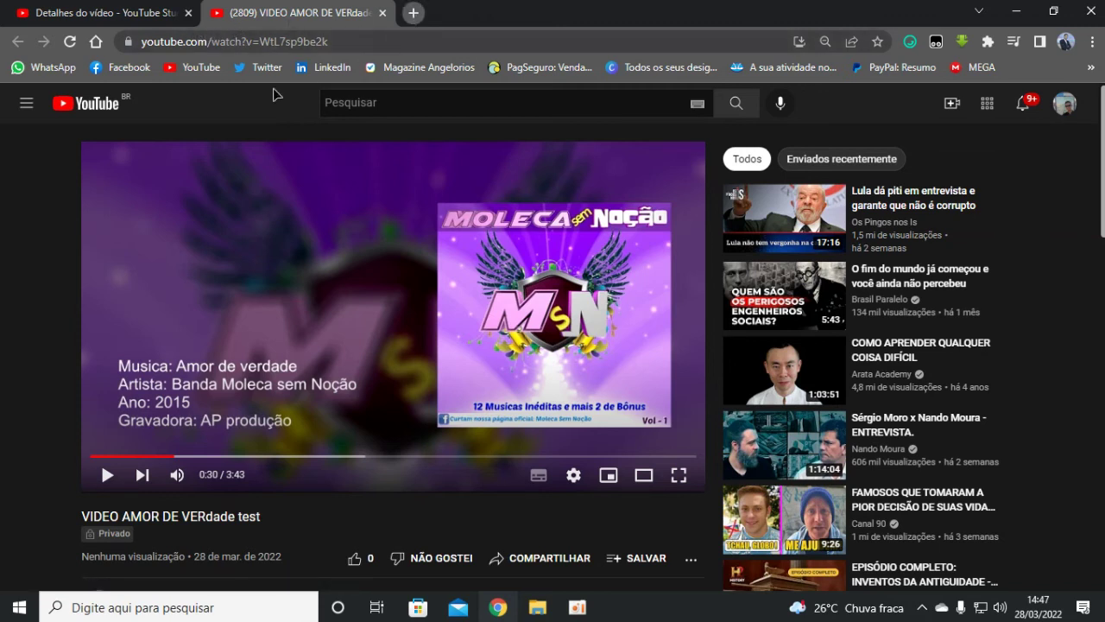
left_click(200, 73)
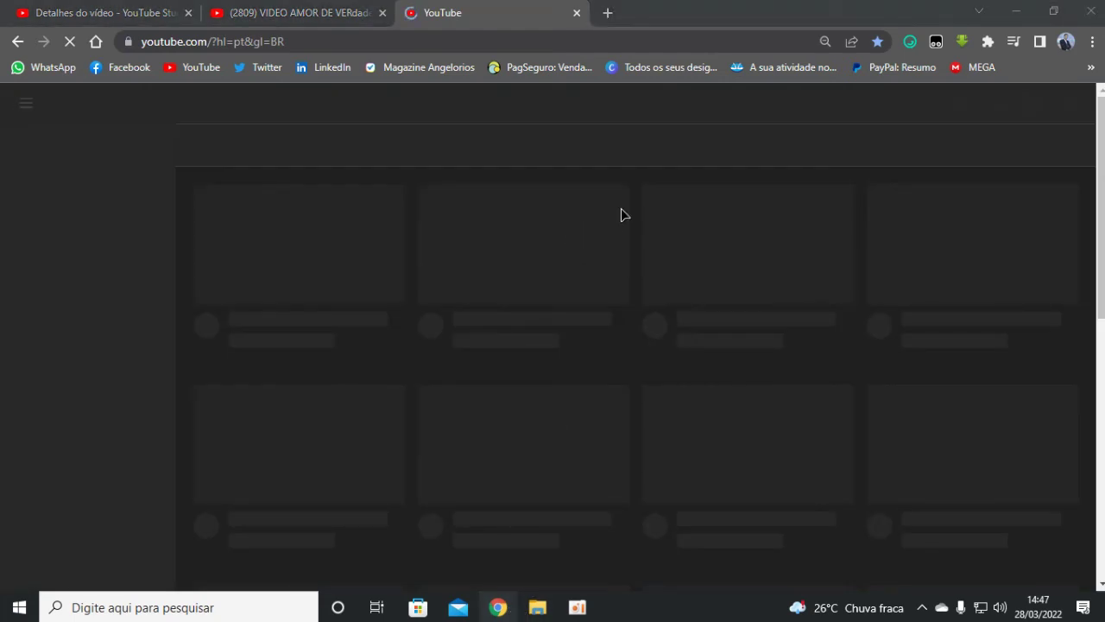
key("super+e")
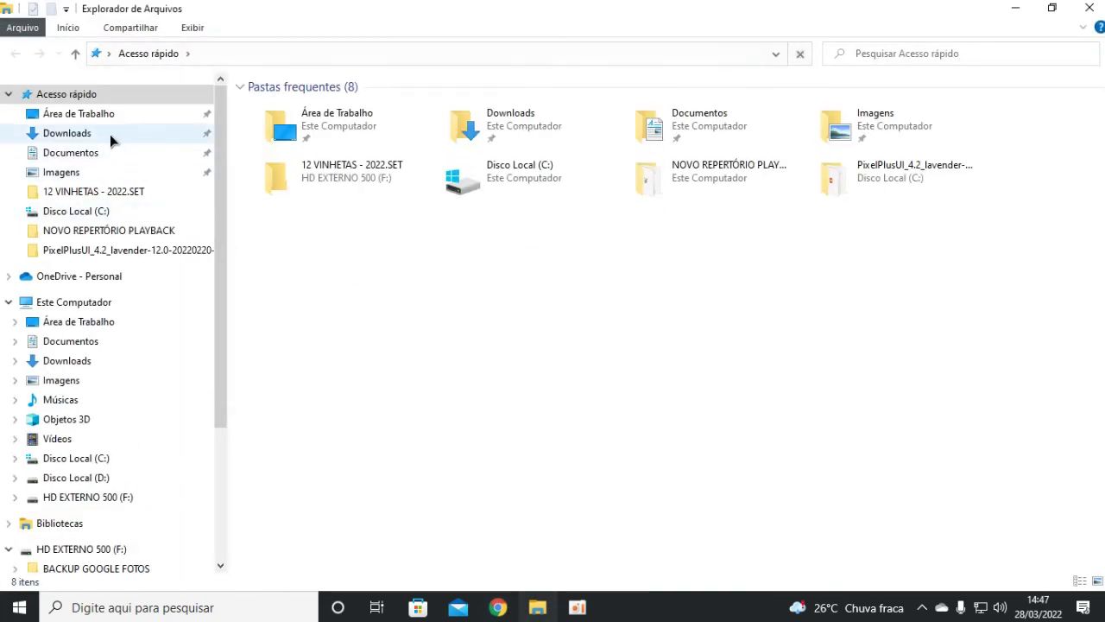
left_click(110, 134)
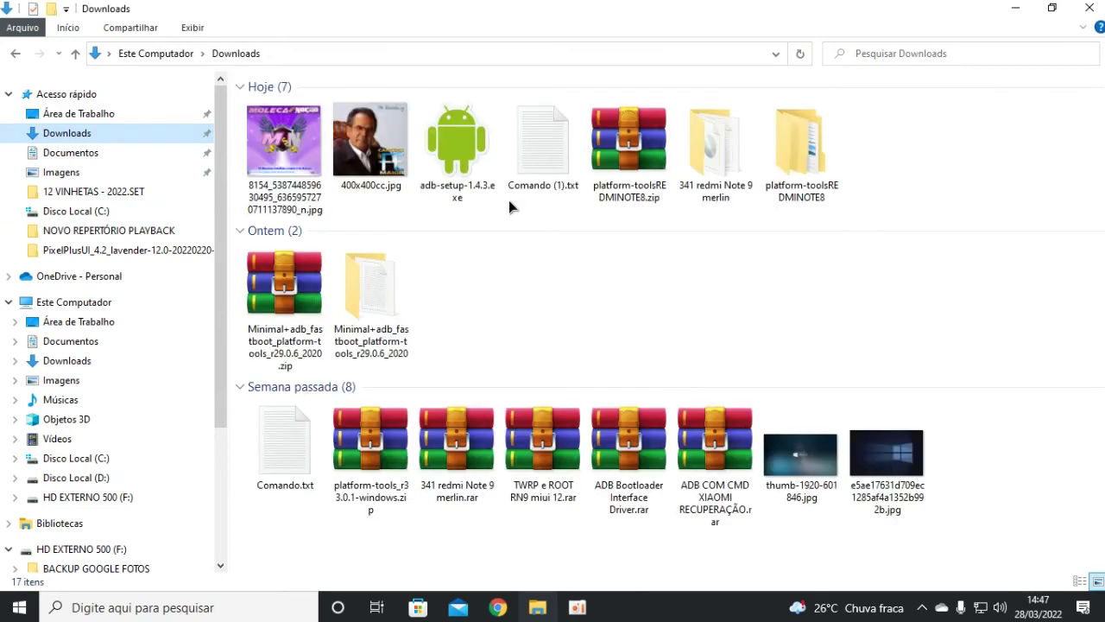
left_click(386, 173)
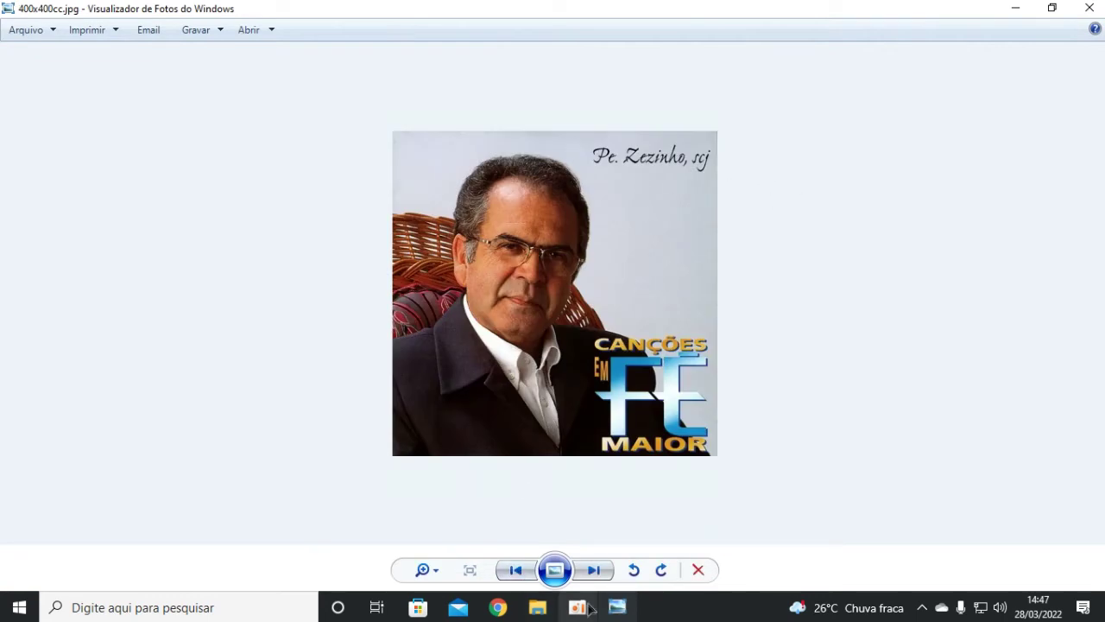
Return to the browser and search YouTube for "pre zezinho"
left_click(499, 607)
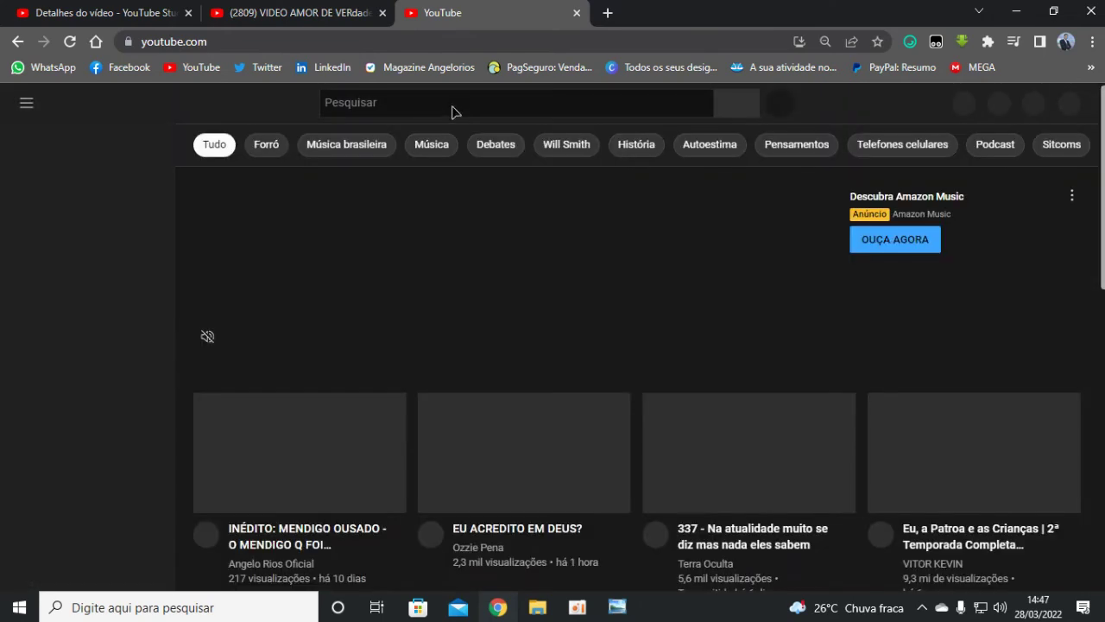
left_click(450, 103)
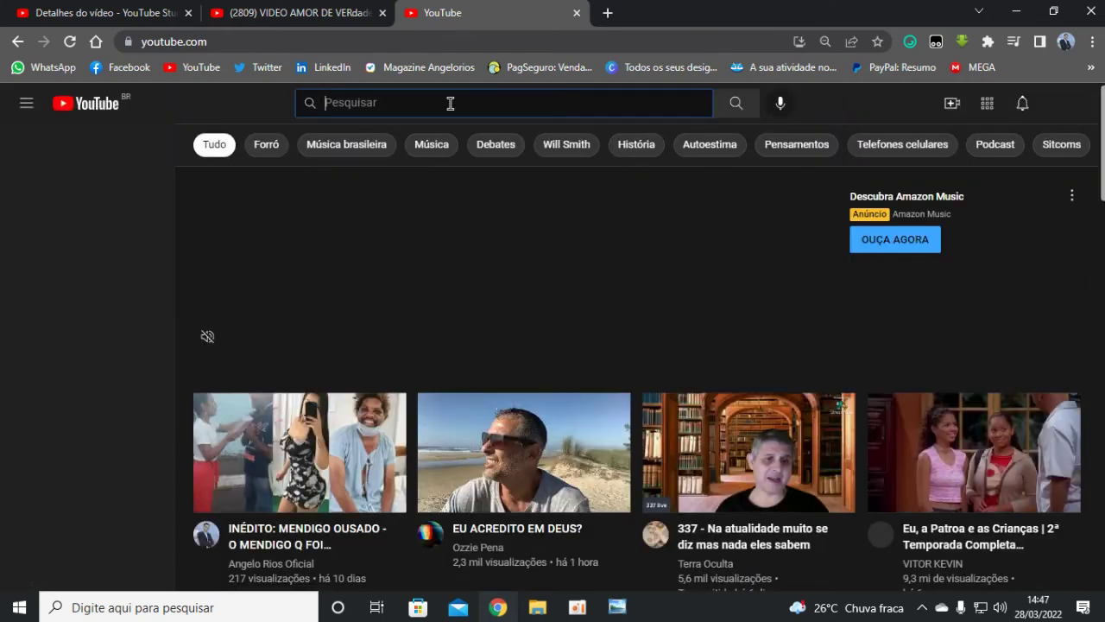
type("pre")
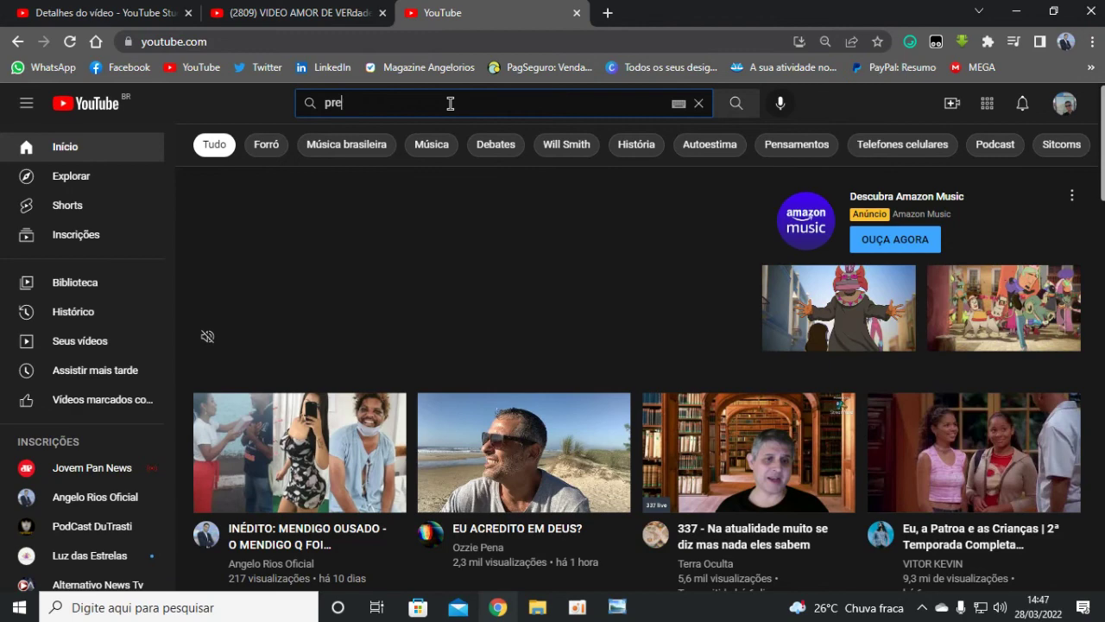
type(" zez")
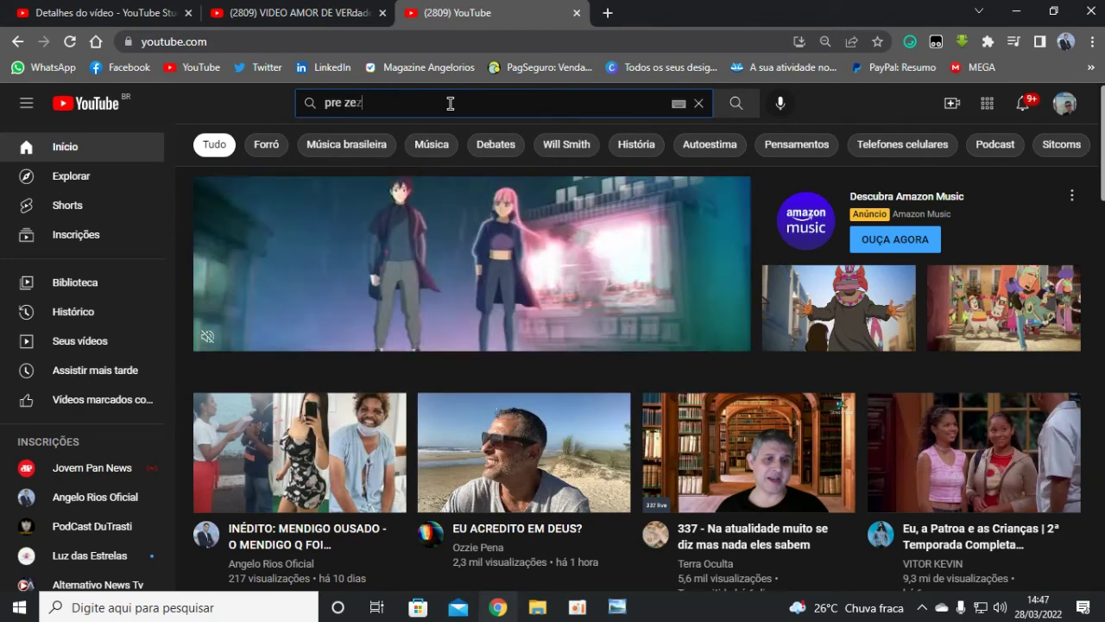
type("i")
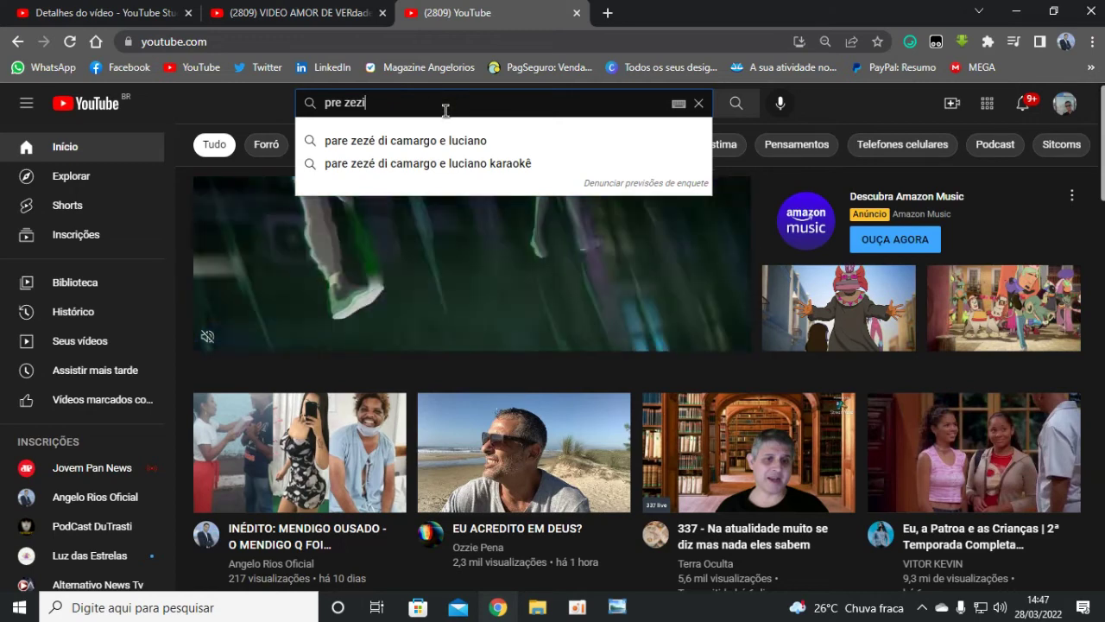
type("nho")
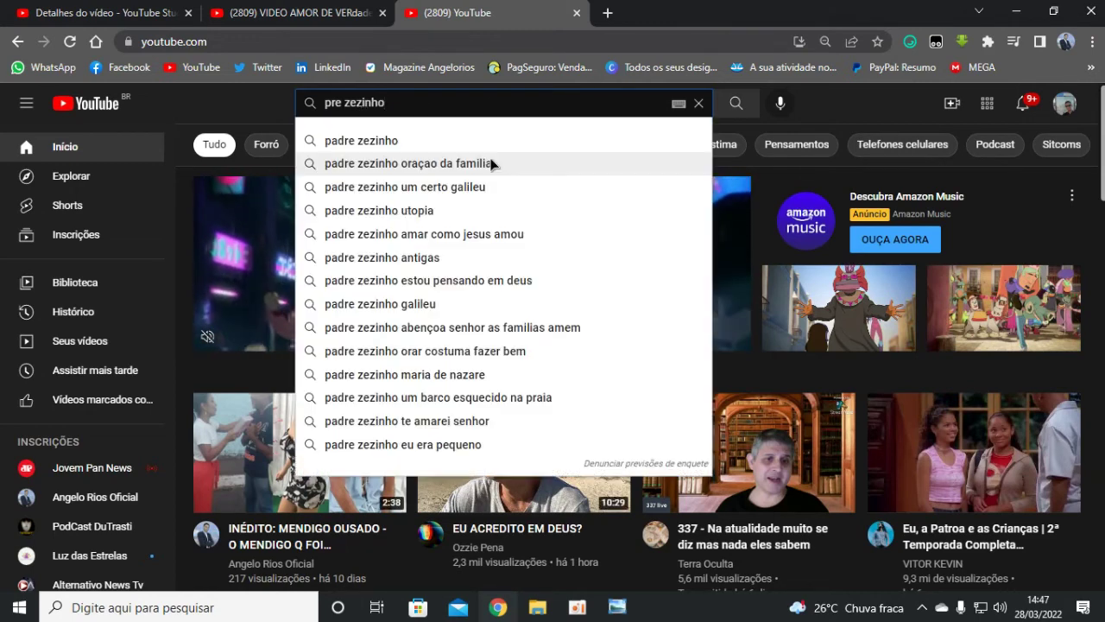
key("Return")
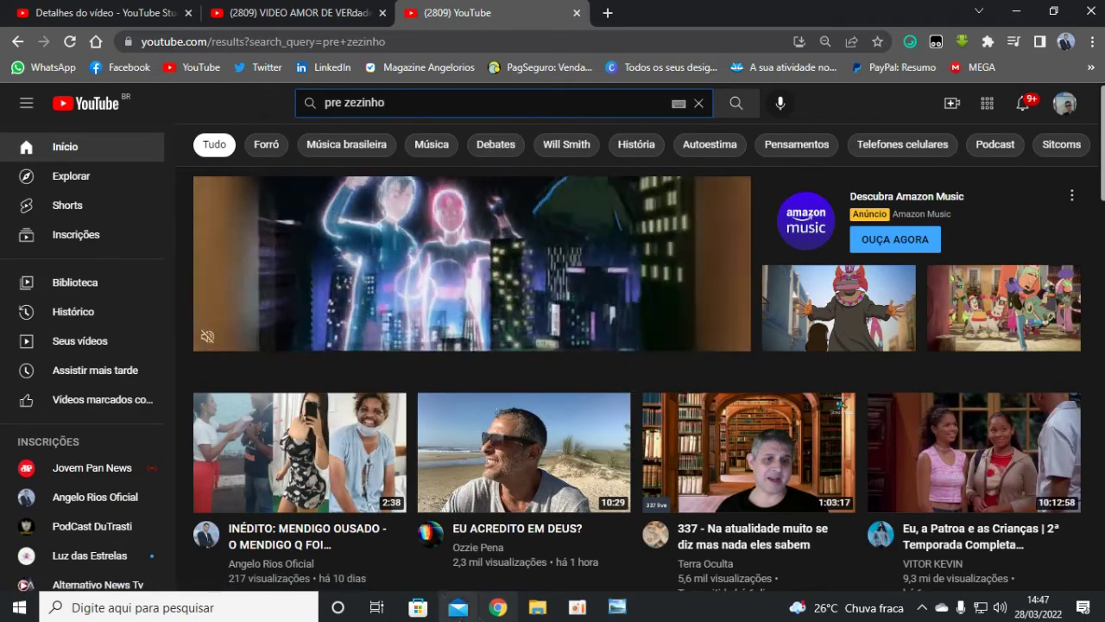
Recheck the artist name on the 400x400cc.jpg cover and switch the YouTube search to the suggested "padre zezinho"
left_click(617, 607)
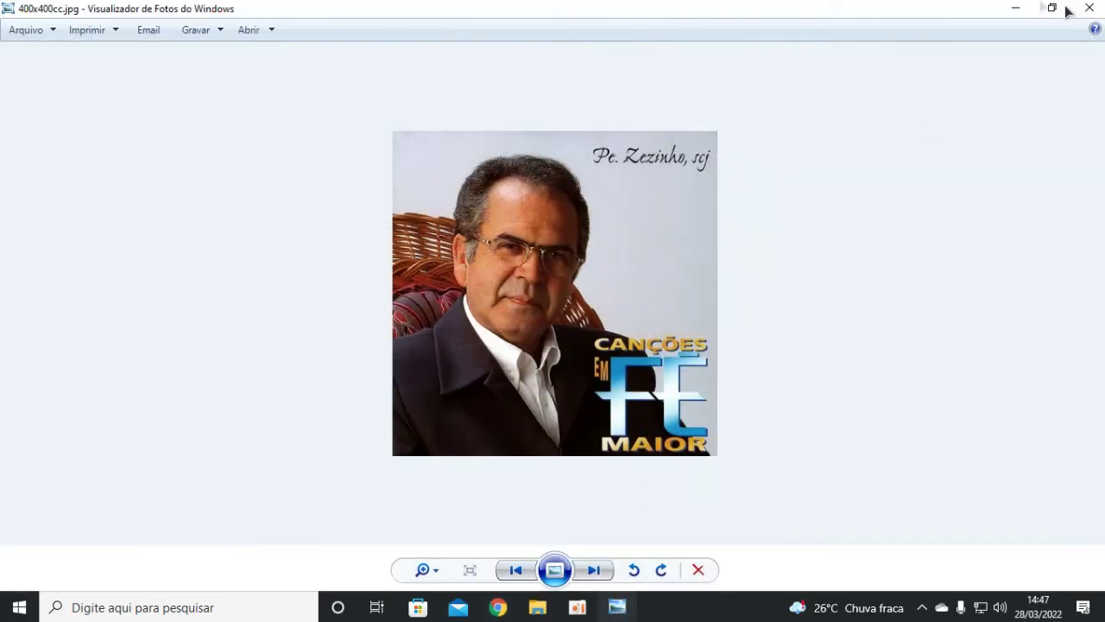
left_click(1016, 8)
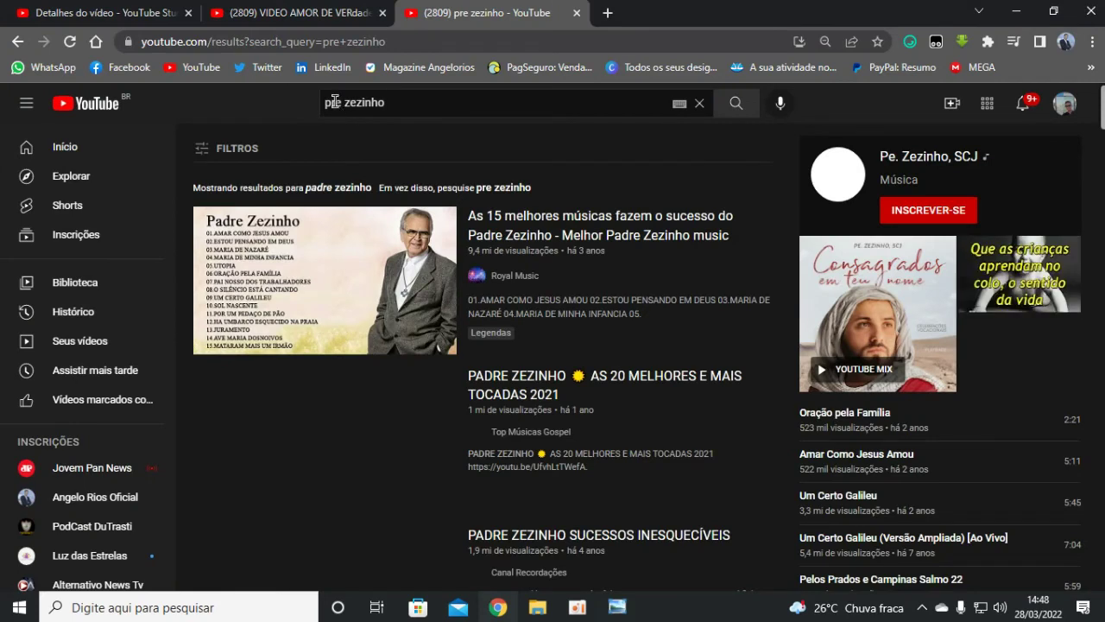
left_click(333, 102)
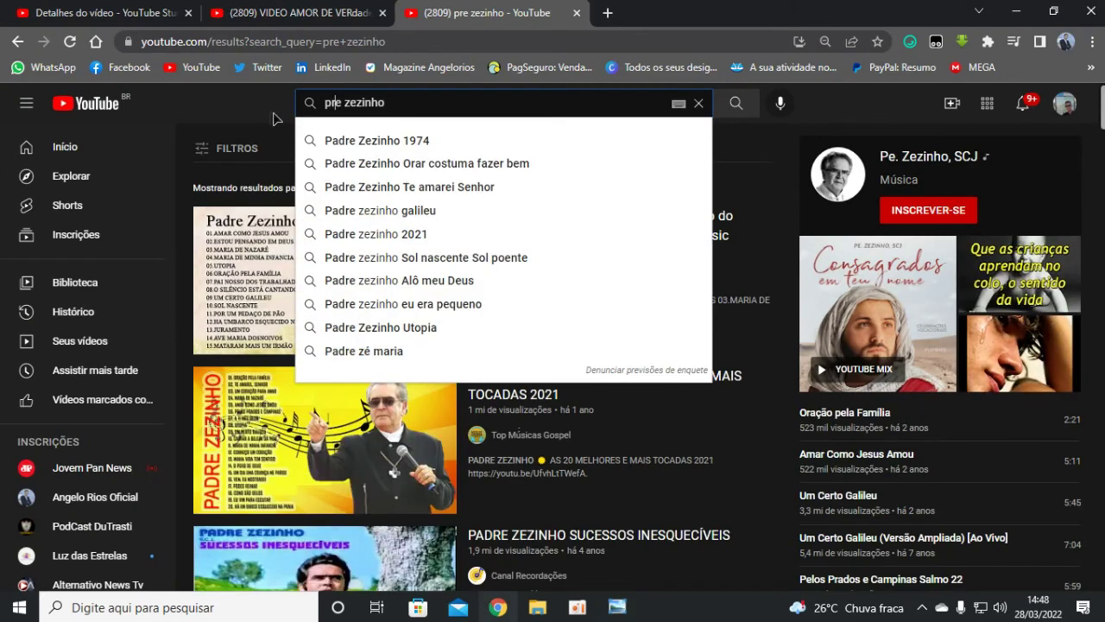
left_click(269, 131)
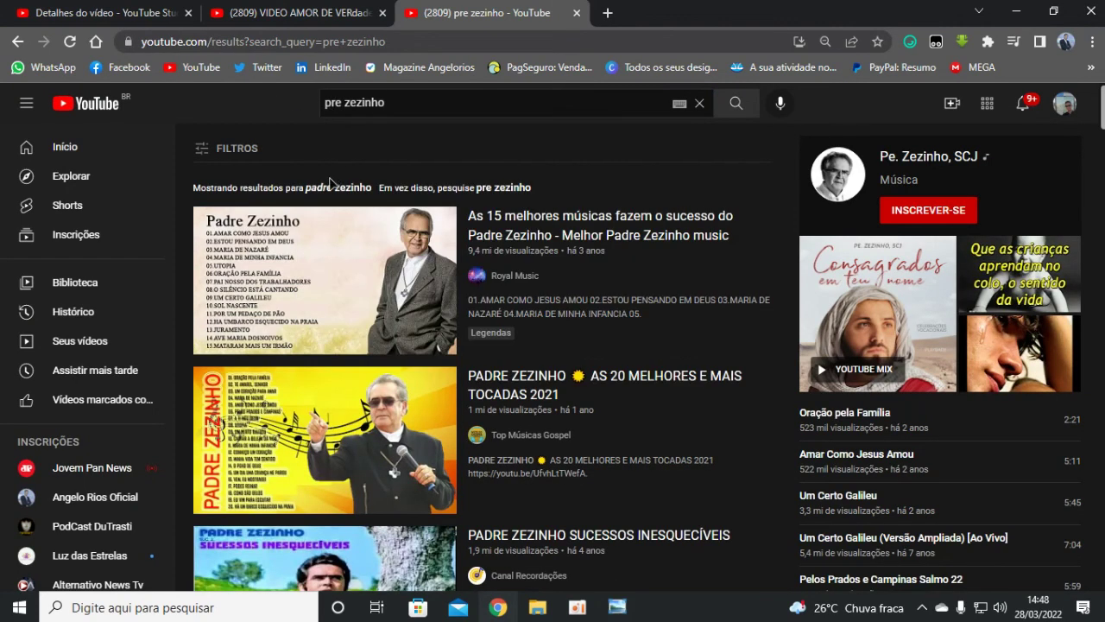
left_click(354, 197)
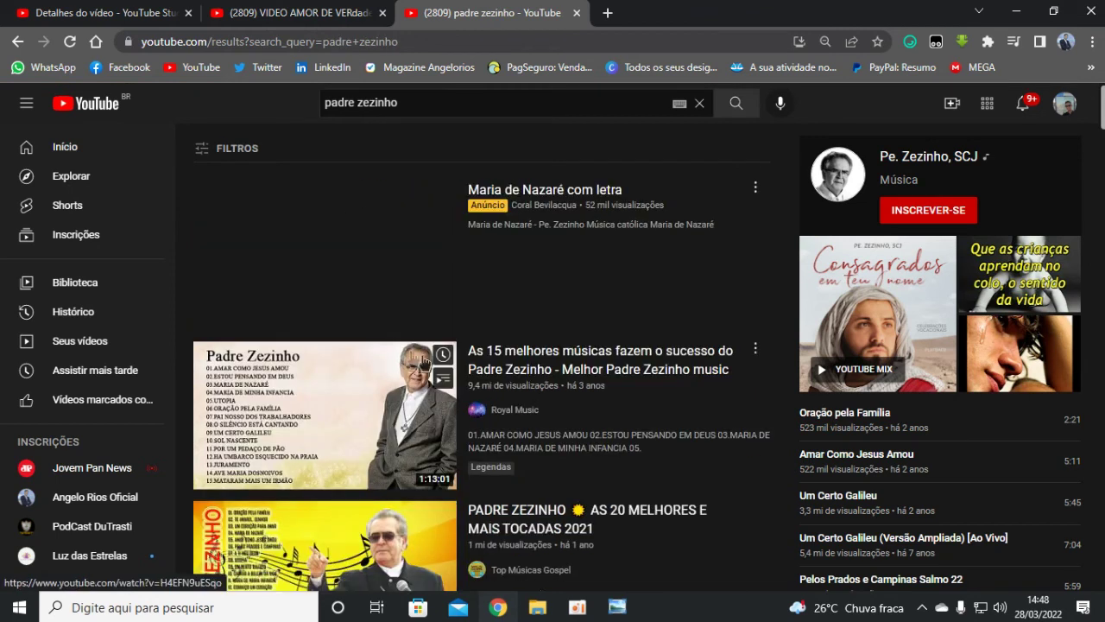
Browse the results, open "Padre Zezinho, scj - Uma canção talvez - (Álbum Completo)", mute it and skip the ad
scroll(351, 423, "down", 3)
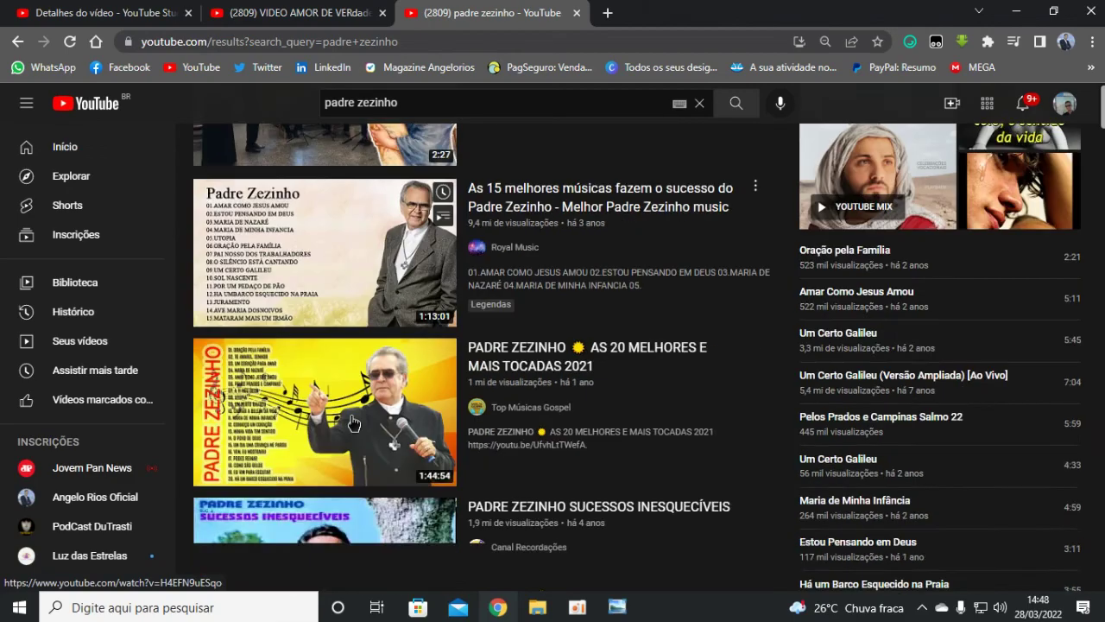
scroll(351, 423, "up", 2)
scroll(354, 423, "down", 9)
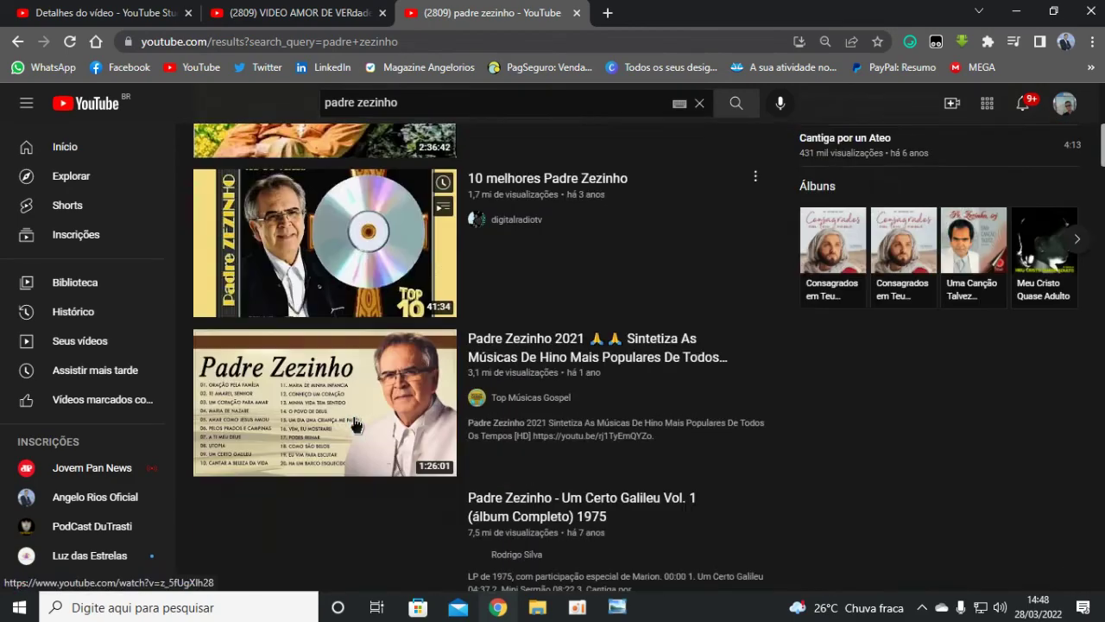
scroll(354, 423, "down", 8)
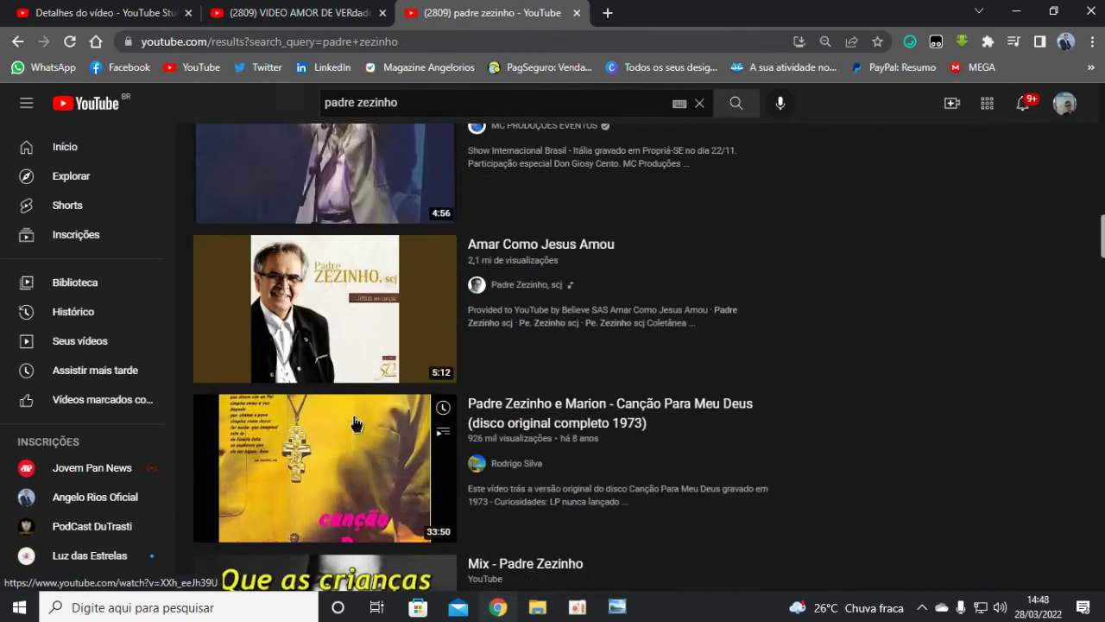
scroll(357, 421, "up", 3)
scroll(357, 421, "down", 7)
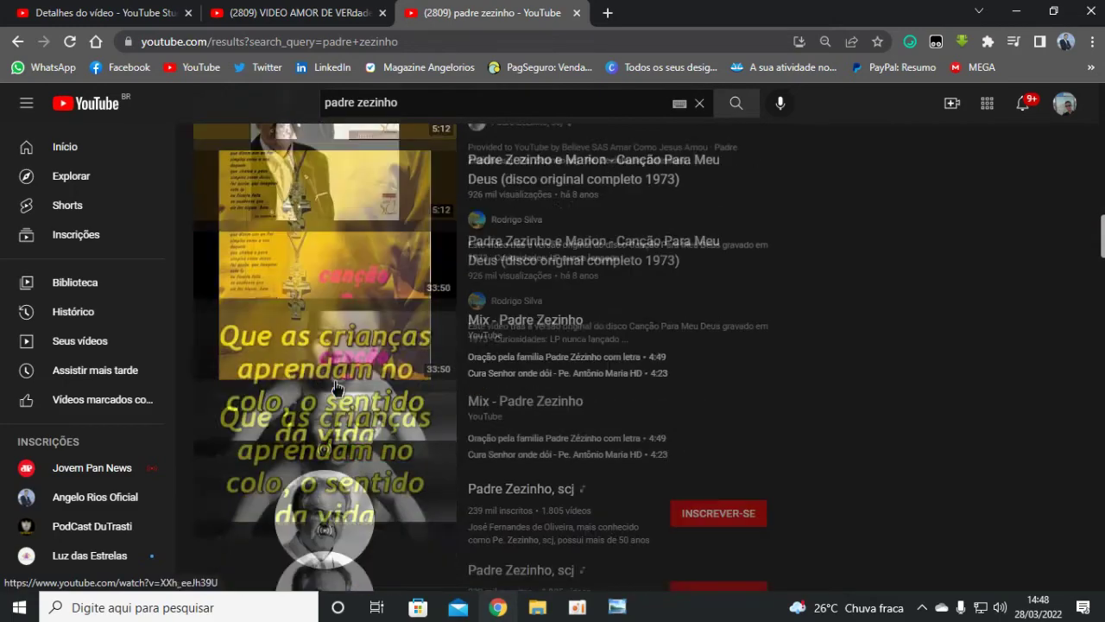
scroll(345, 362, "down", 15)
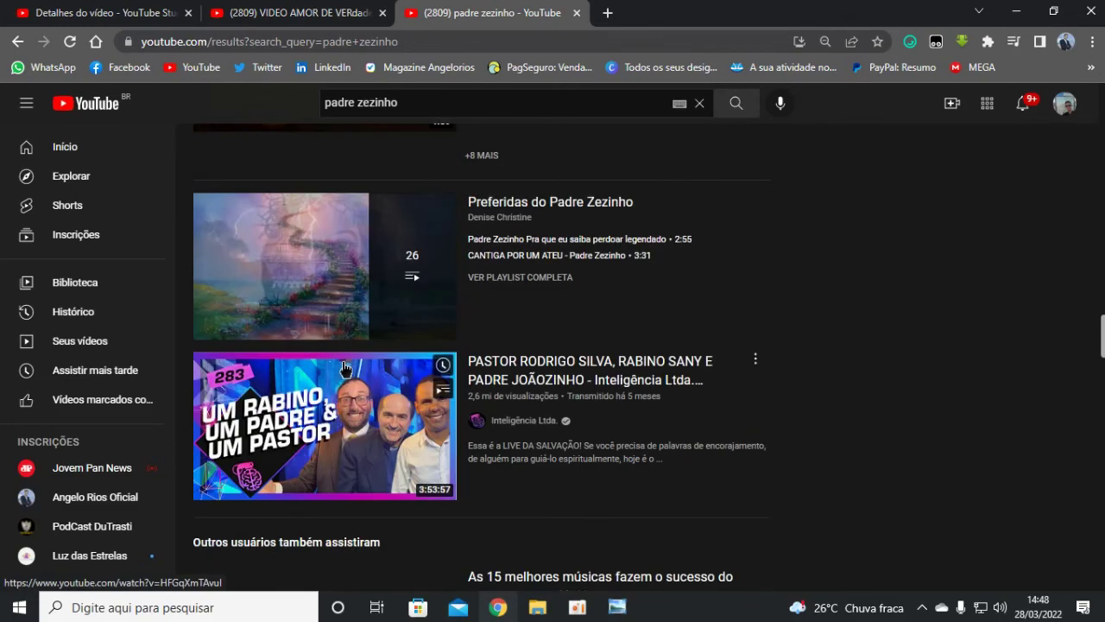
scroll(345, 373, "down", 9)
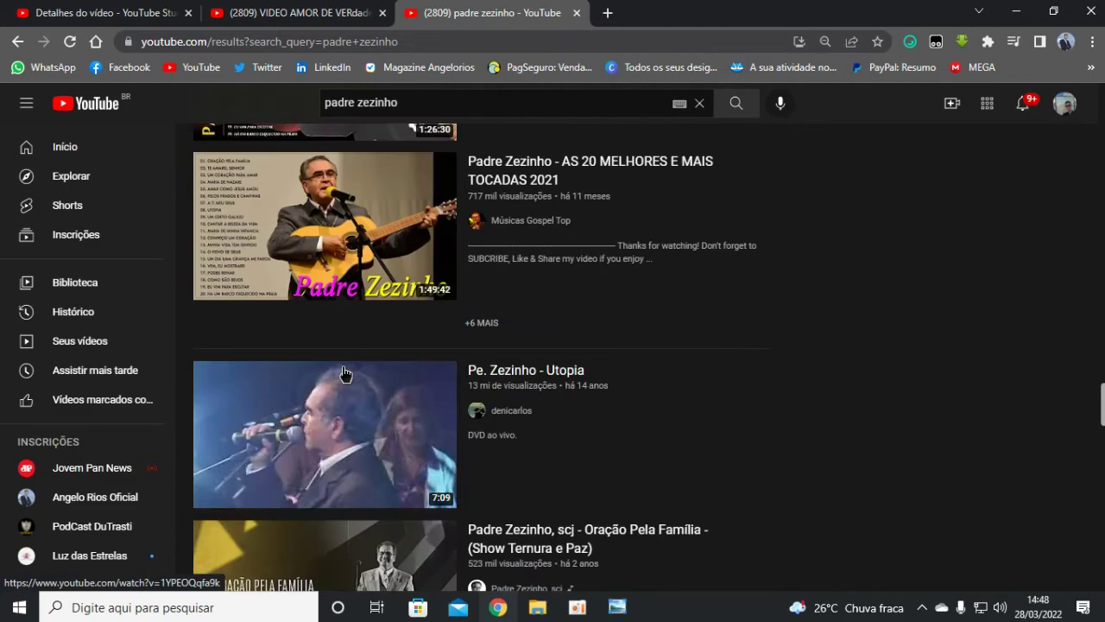
scroll(344, 373, "down", 10)
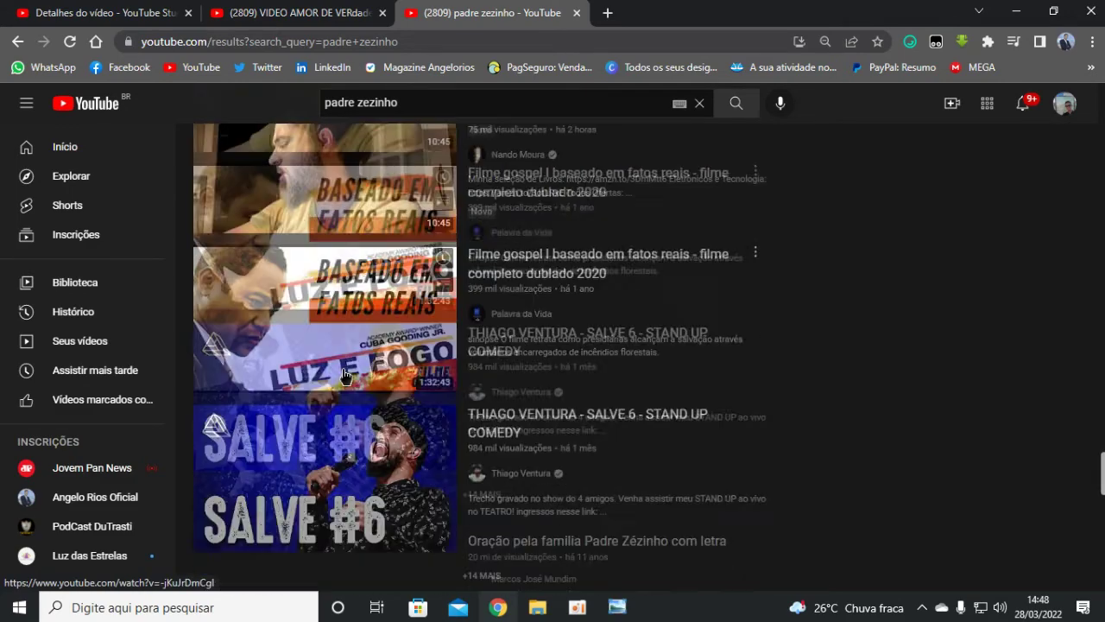
scroll(344, 373, "down", 10)
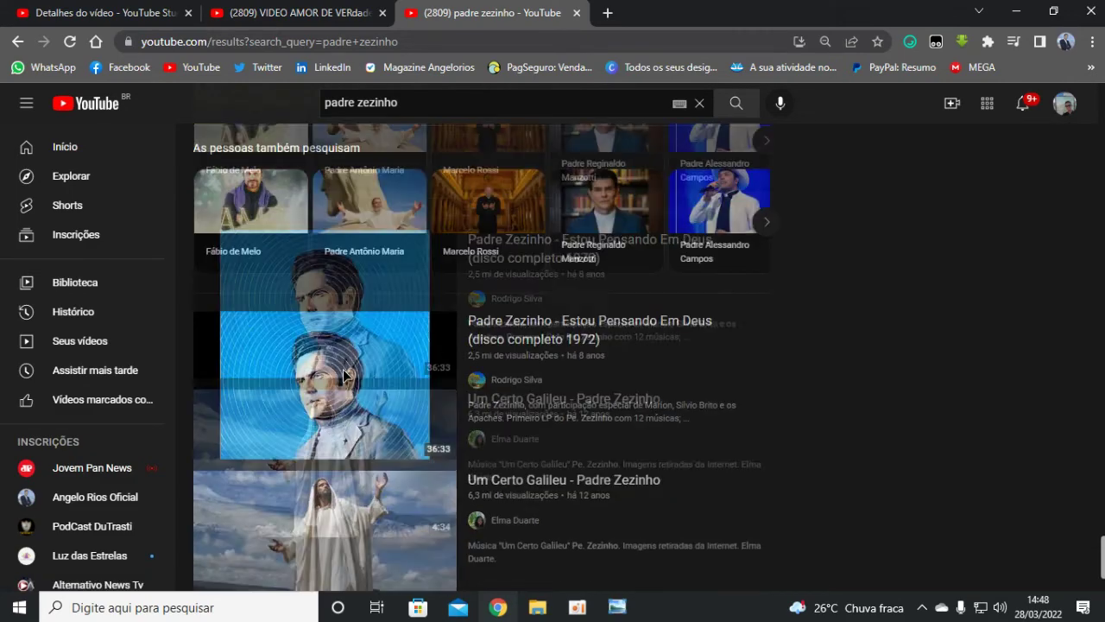
scroll(346, 375, "down", 8)
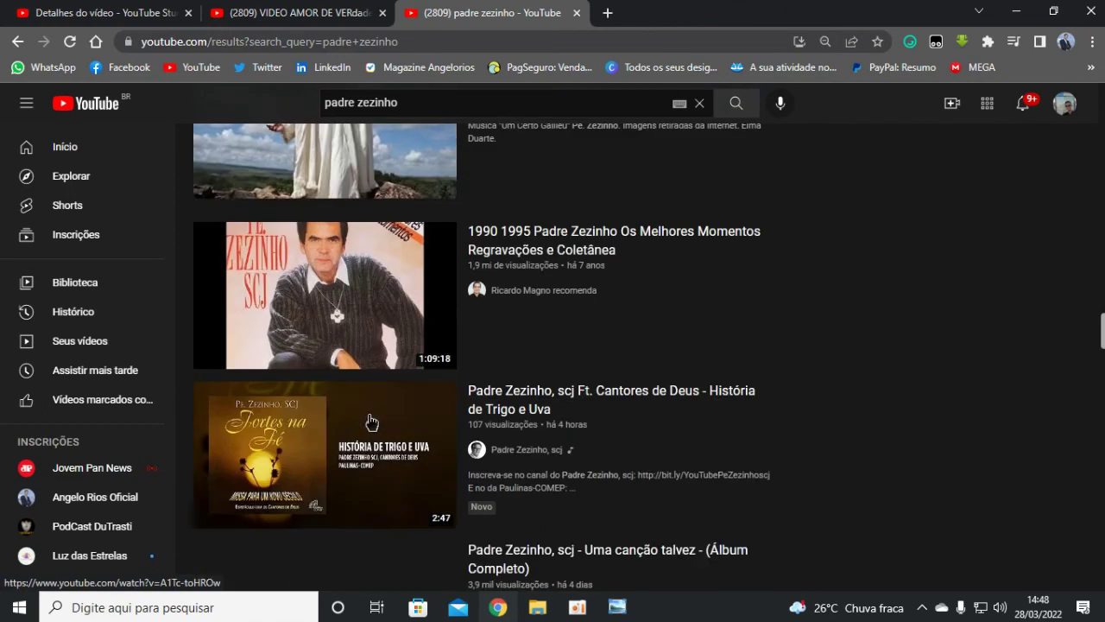
left_click(371, 421)
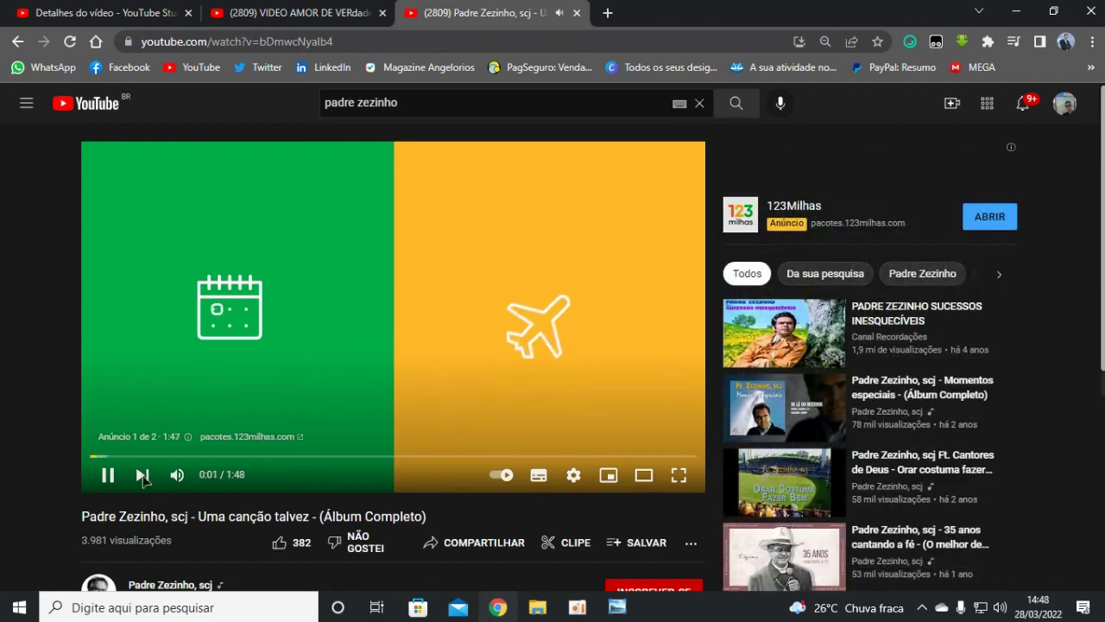
key("m")
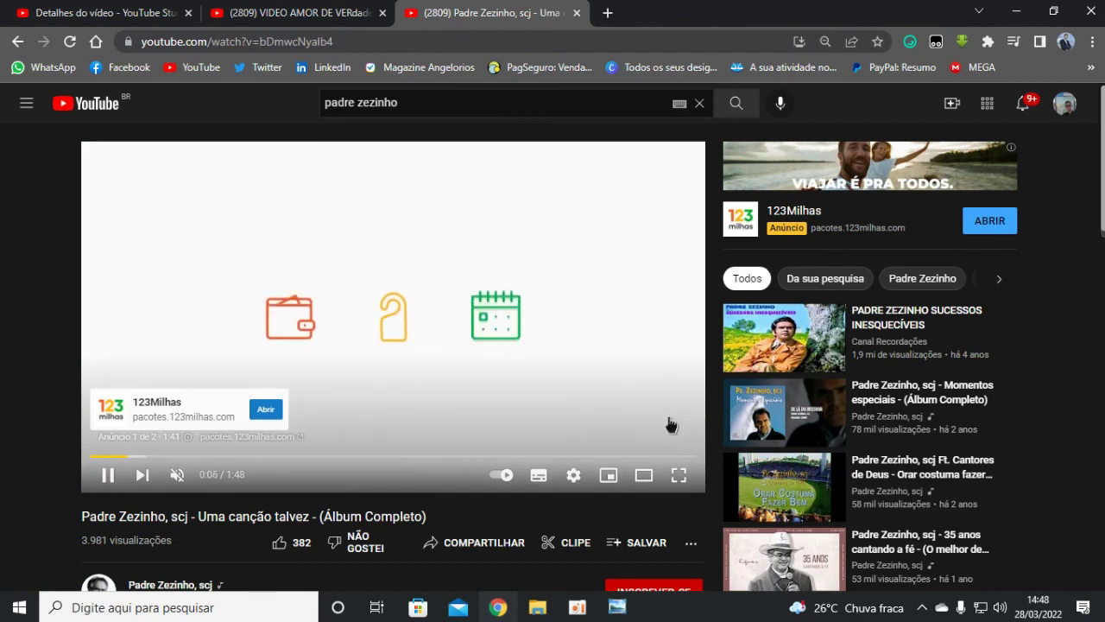
left_click(680, 418)
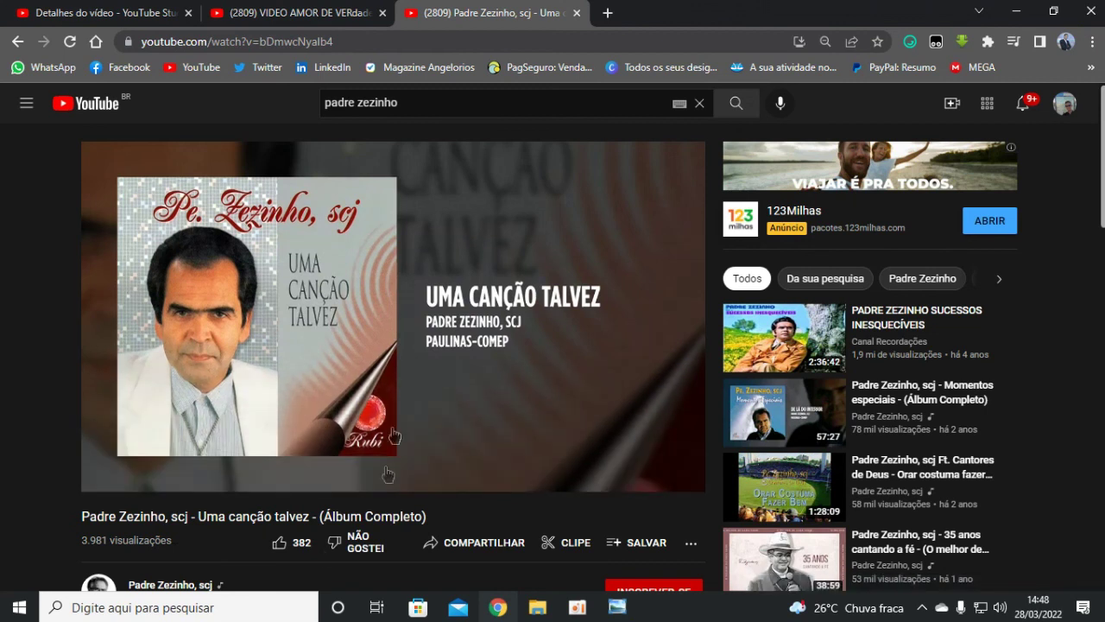
Compare the uploaded VIDEO AMOR DE VERdade test with the Padre Zezinho album video, and return to the upload's video details page
left_click(349, 10)
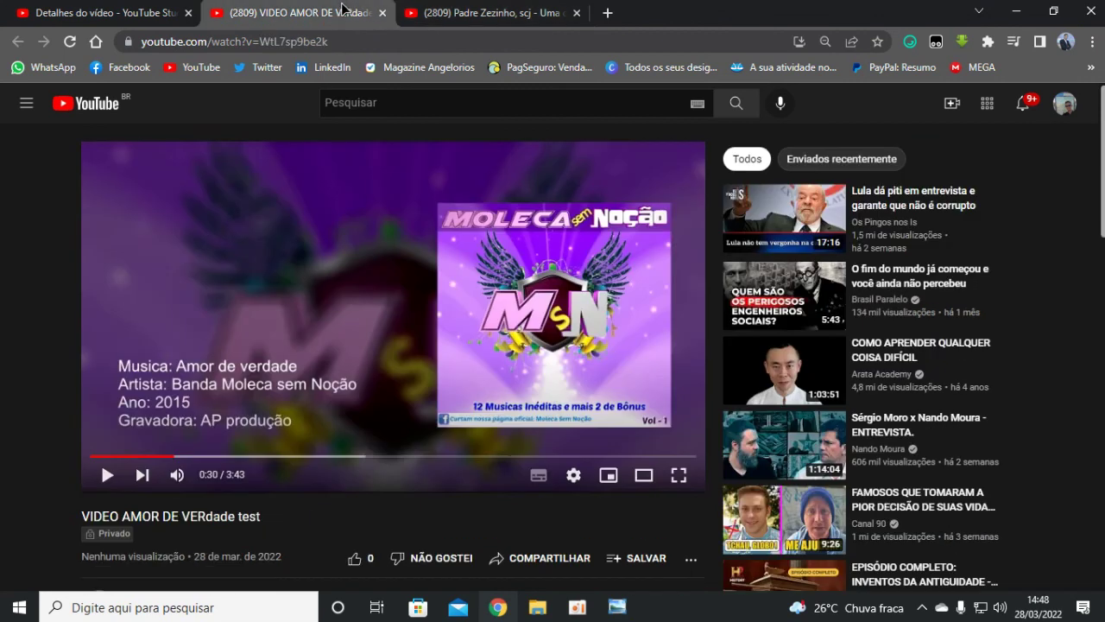
left_click(475, 11)
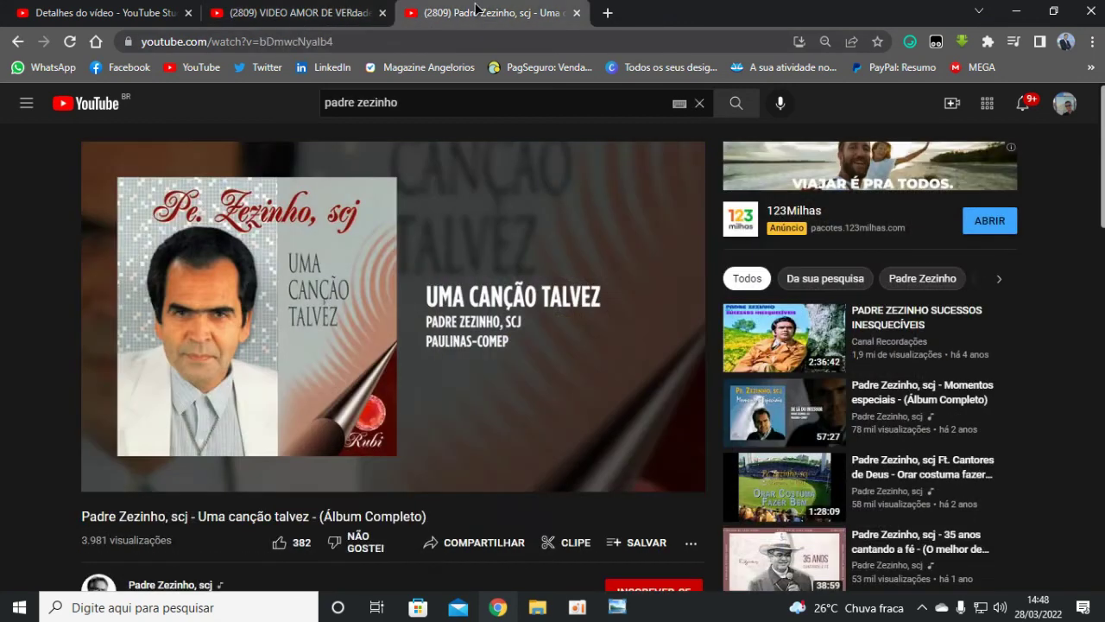
left_click(325, 10)
left_click(463, 8)
left_click(357, 17)
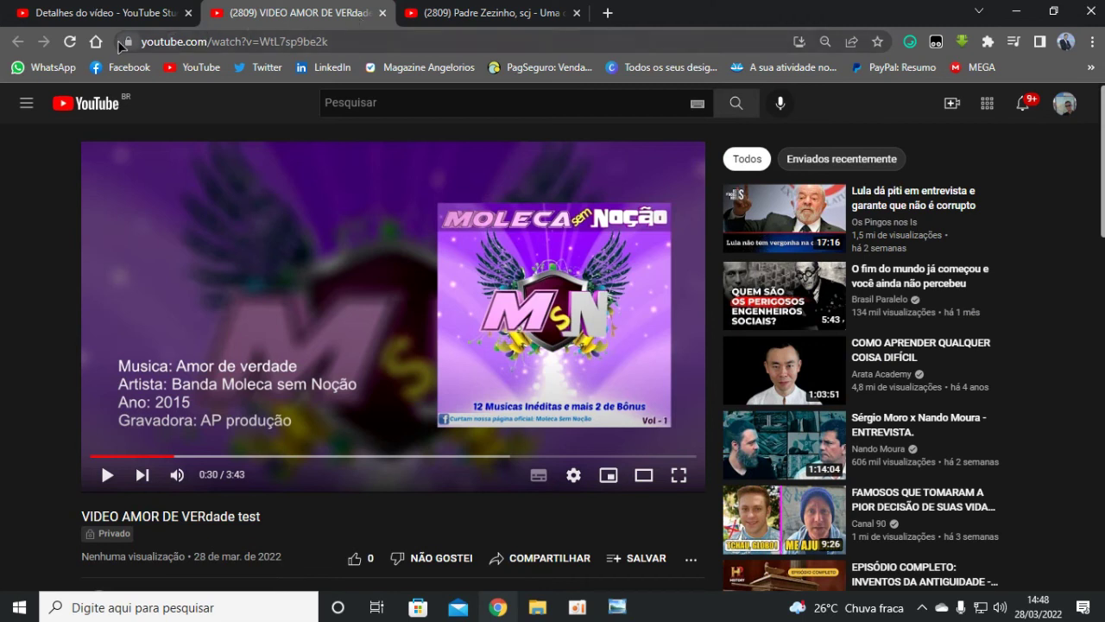
left_click(118, 13)
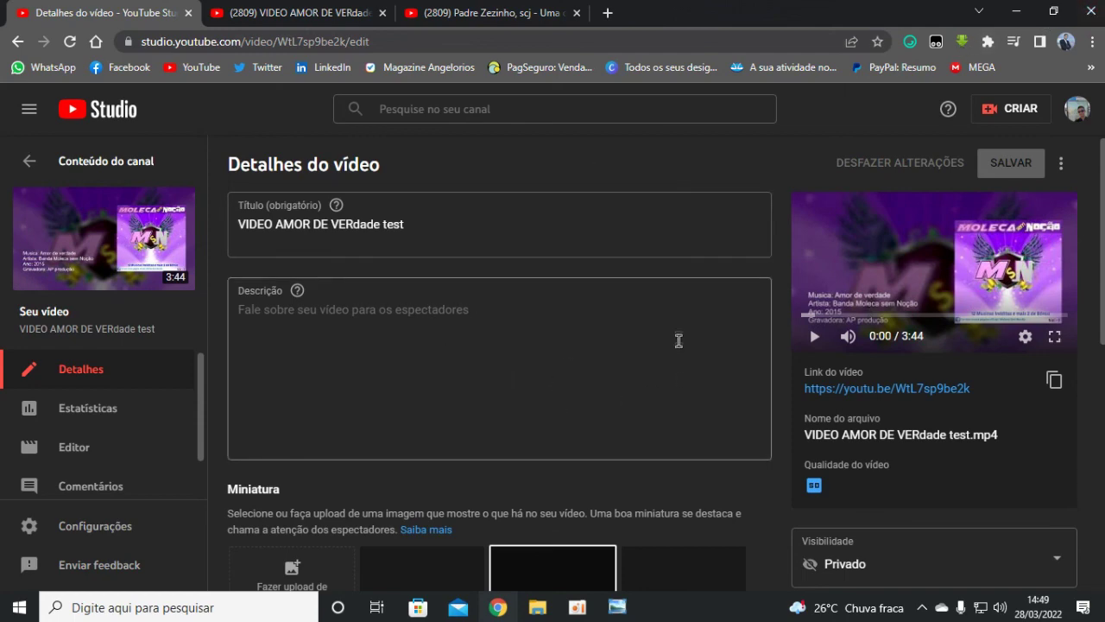
Close the browser and, on the refreshed desktop, select the VEGAS Pro 17.0 shortcut
key("super+Down")
left_click(1090, 7)
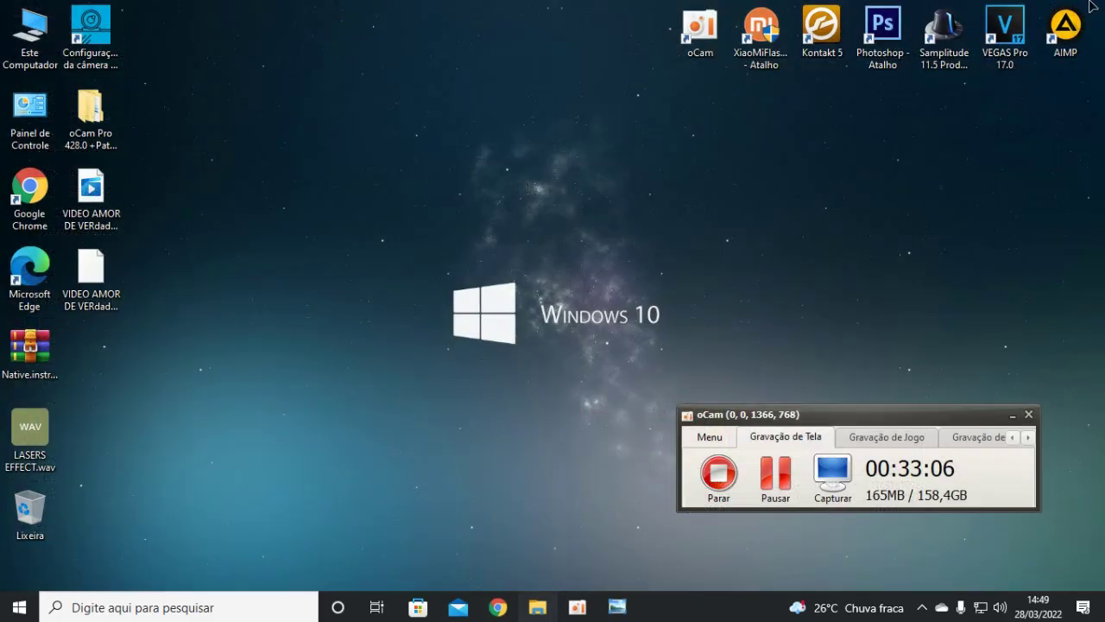
right_click(894, 216)
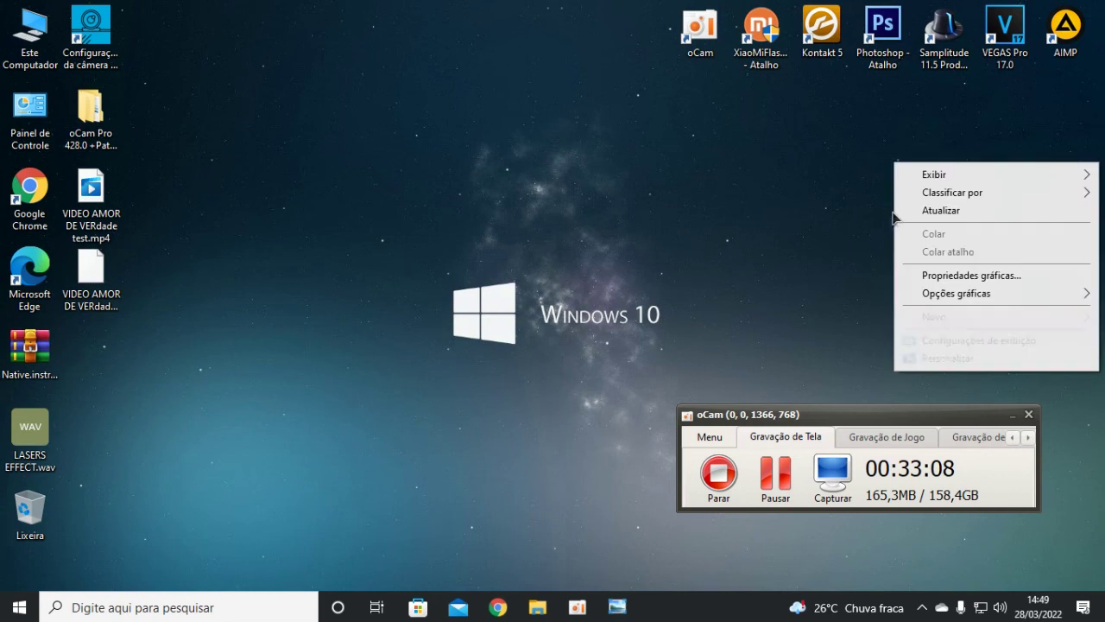
left_click(940, 210)
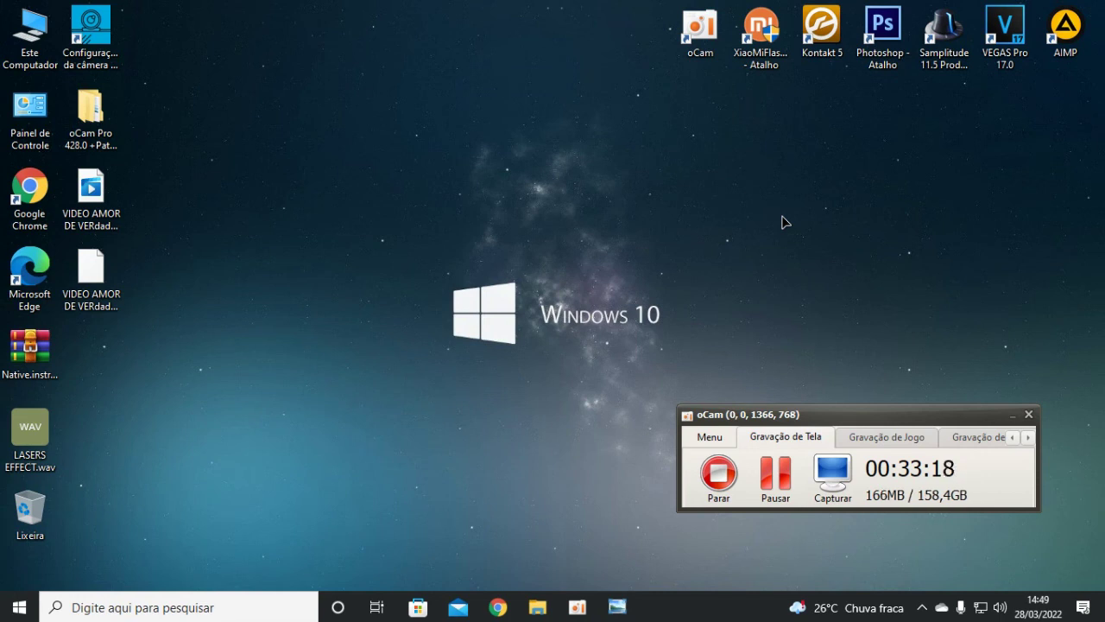
left_click(1005, 39)
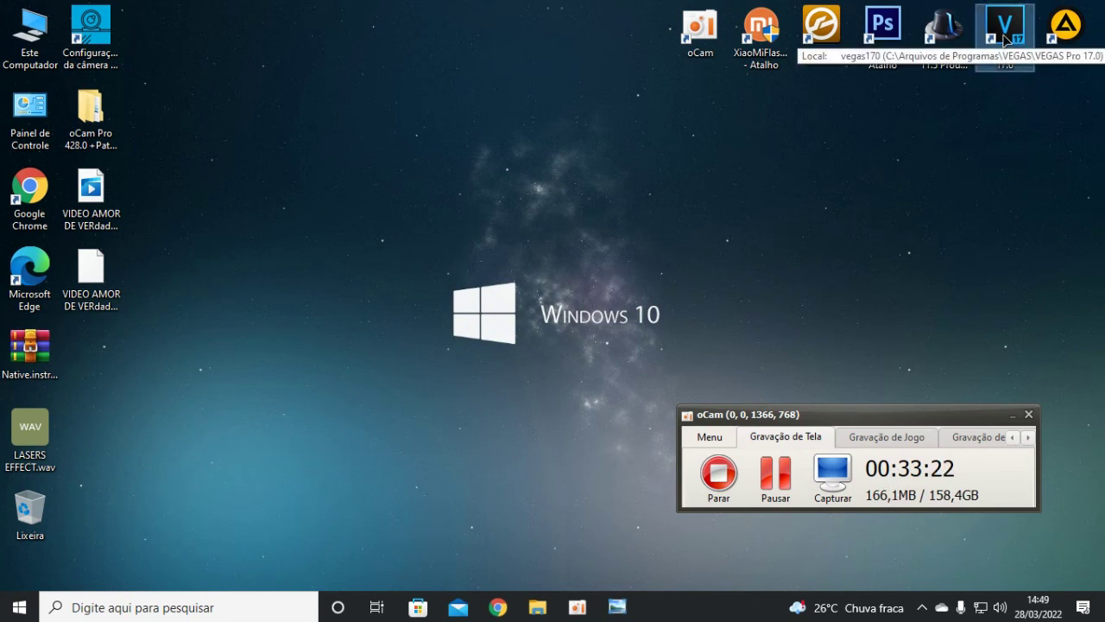